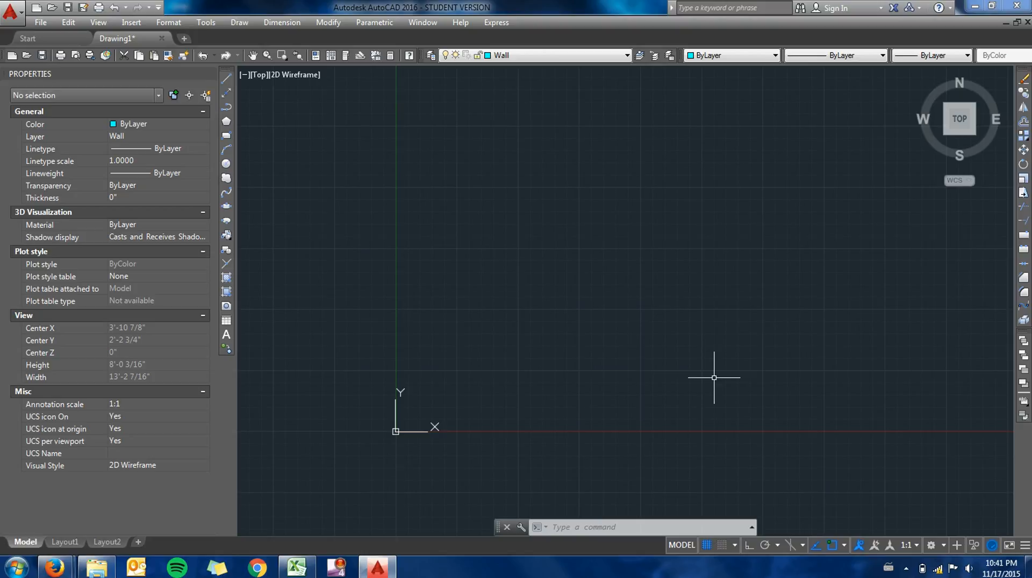
# - Set the drawing's length units to Architectural
pyautogui.write('un')
pyautogui.press('Return')
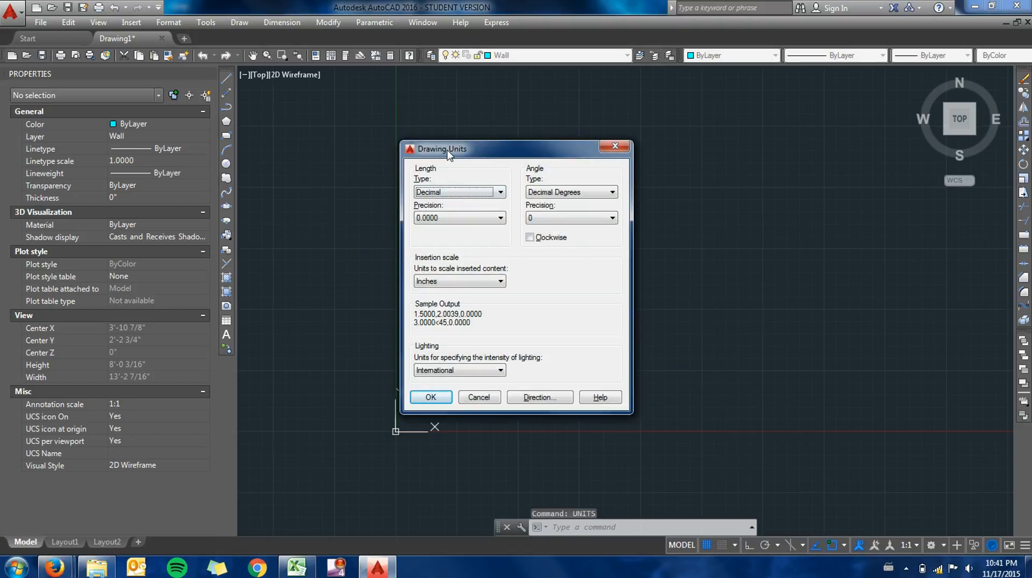
pyautogui.click(465, 193)
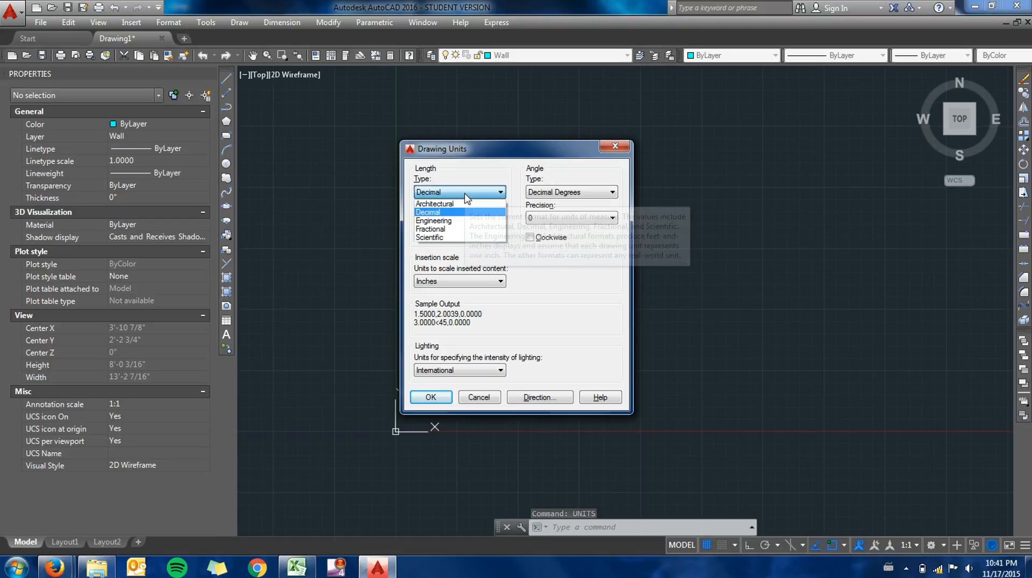
pyautogui.click(446, 204)
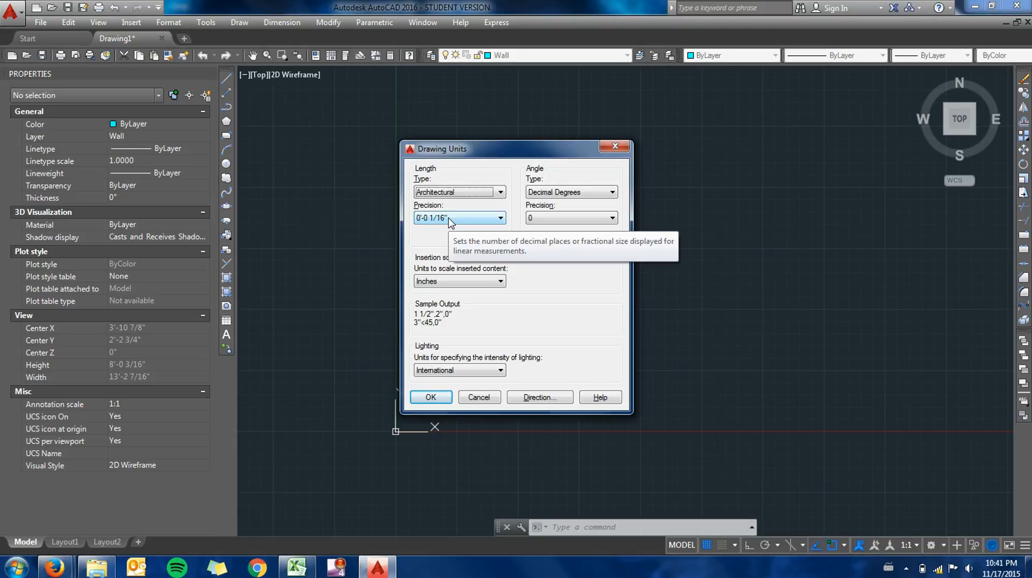
pyautogui.click(433, 398)
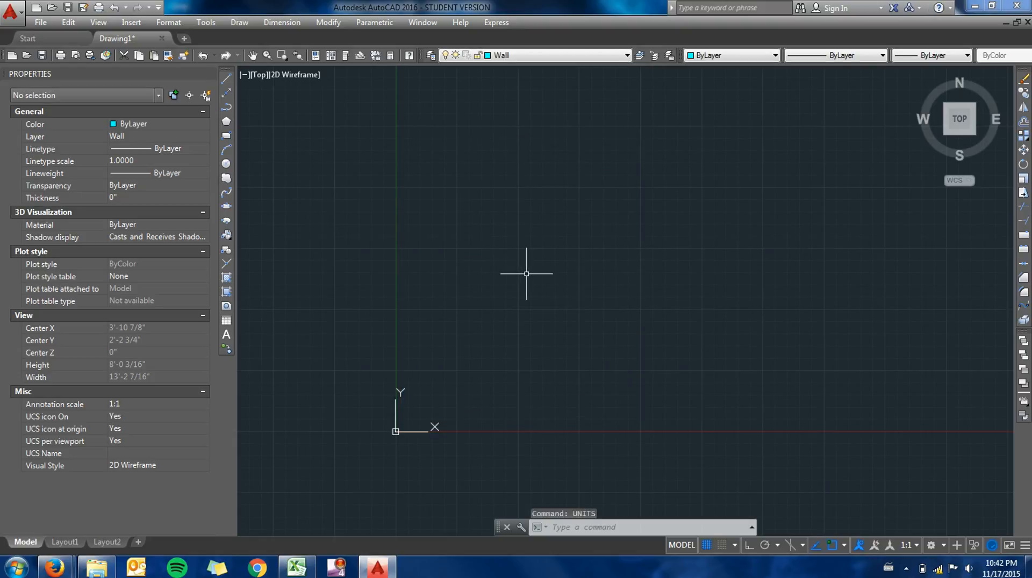
# - Modify the Standard dimension style so its primary linear units use the Architectural format
pyautogui.write('dimsty')
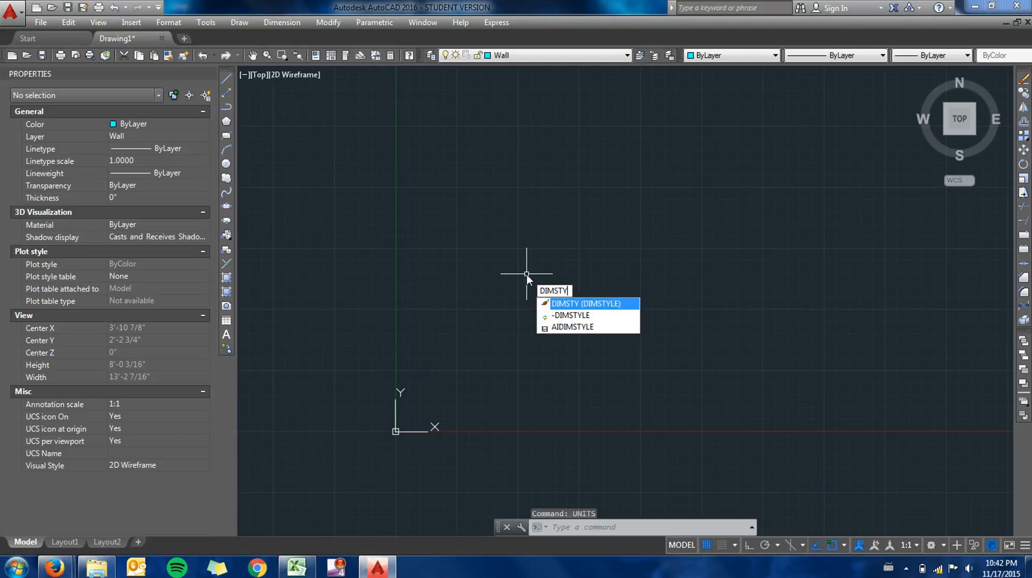
pyautogui.press('Return')
pyautogui.click(652, 255)
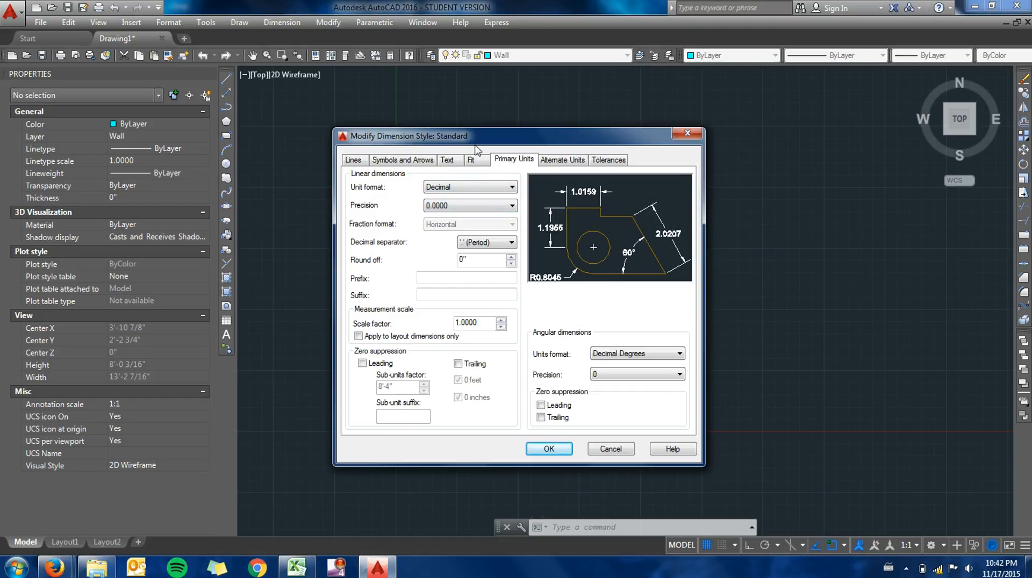
pyautogui.click(455, 189)
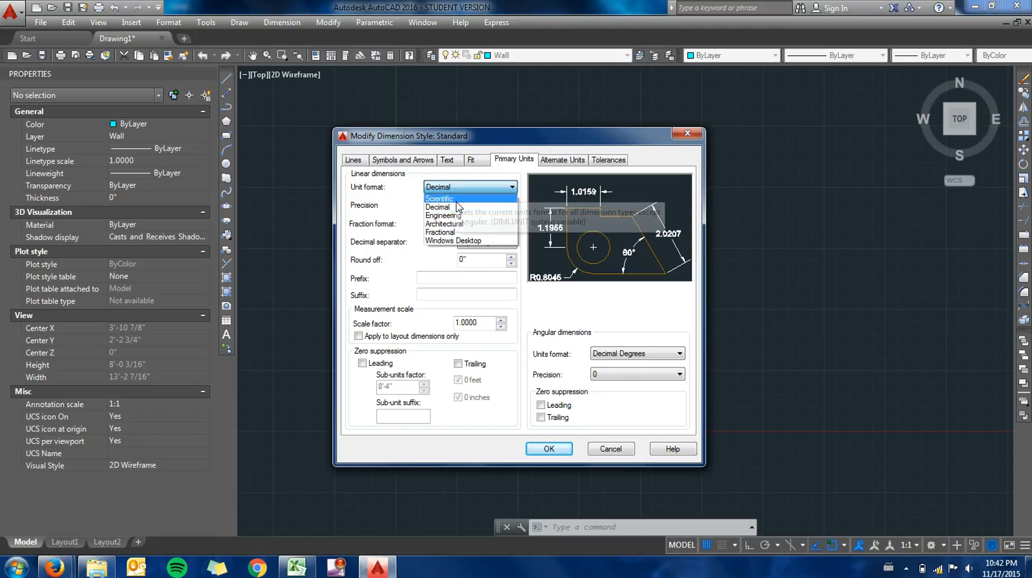
pyautogui.click(454, 223)
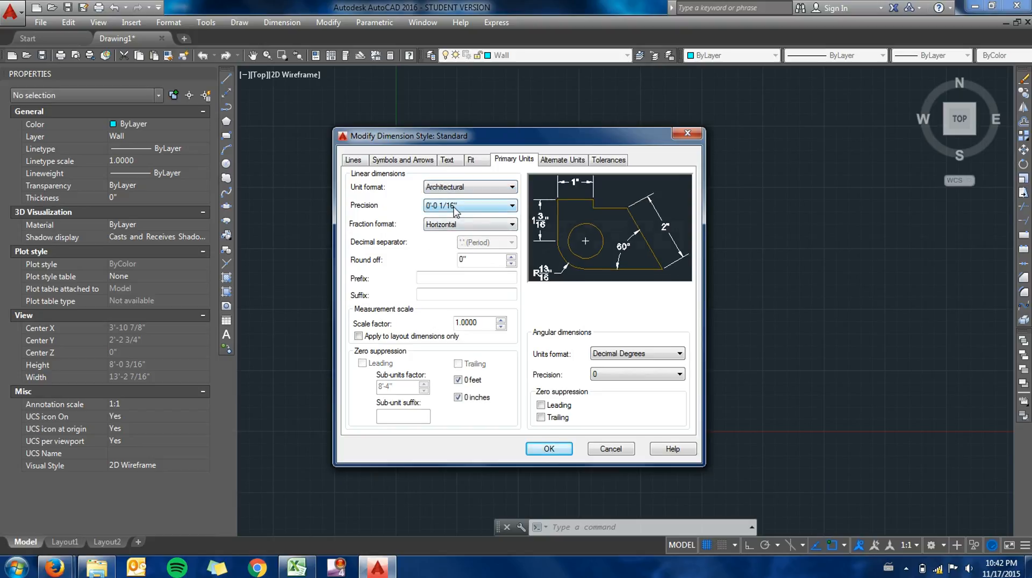
pyautogui.click(548, 449)
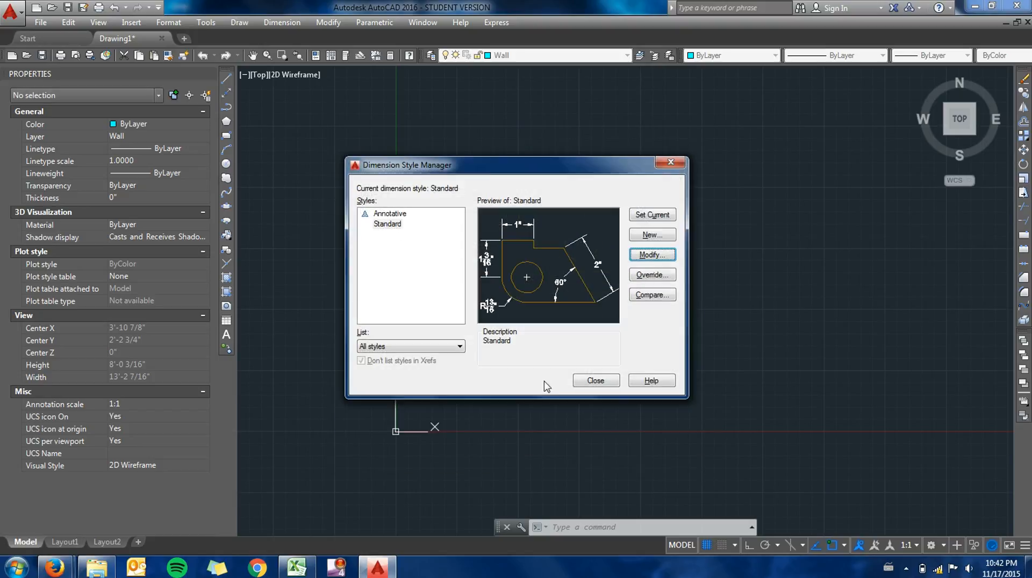
pyautogui.click(597, 379)
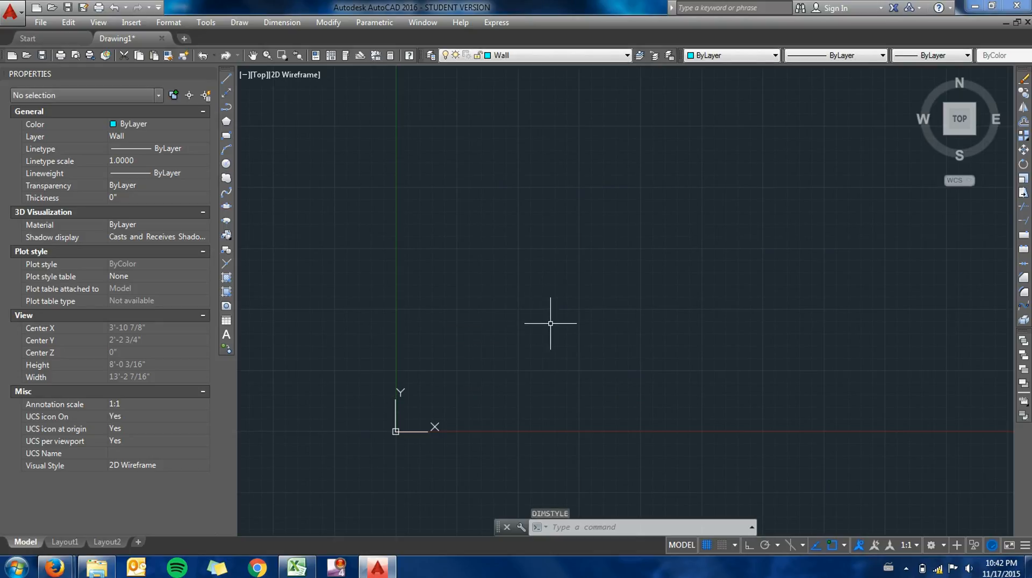
# - Draw a rectangle from the origin 0,0, 5'-6" wide and 8'-4" high, on the Wall layer
pyautogui.write('rect')
pyautogui.press('Return')
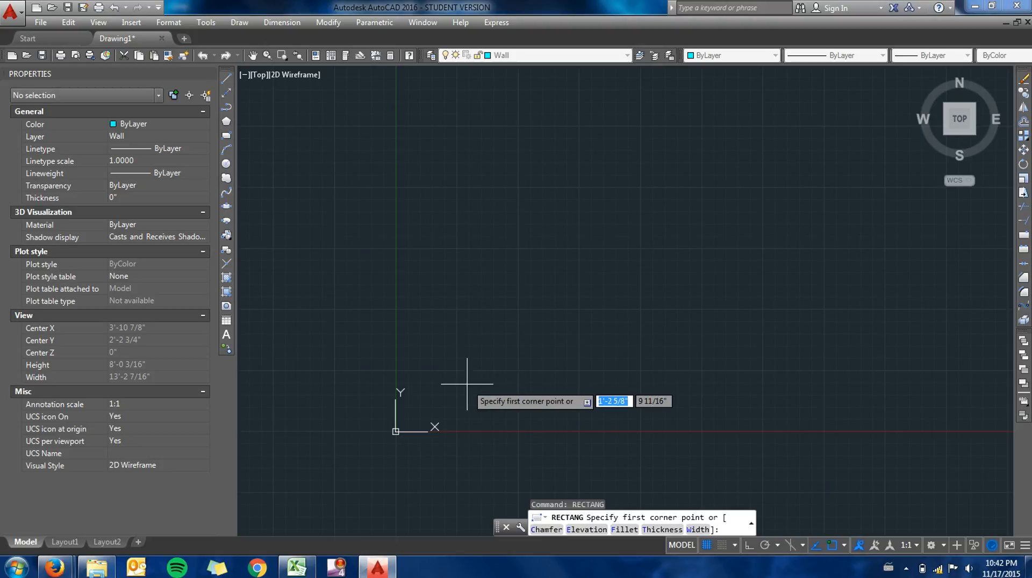
pyautogui.write('0,0')
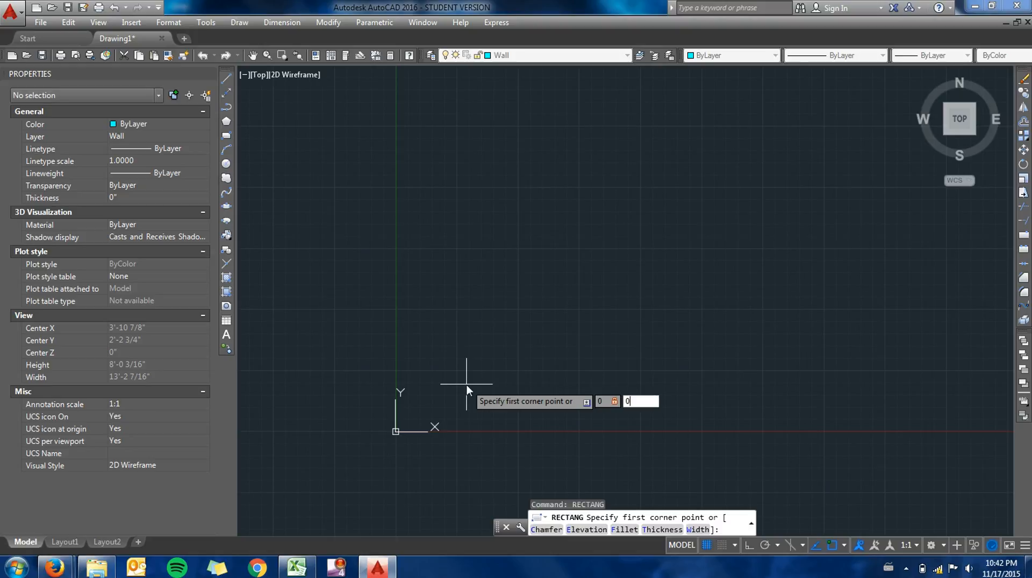
pyautogui.press('Return')
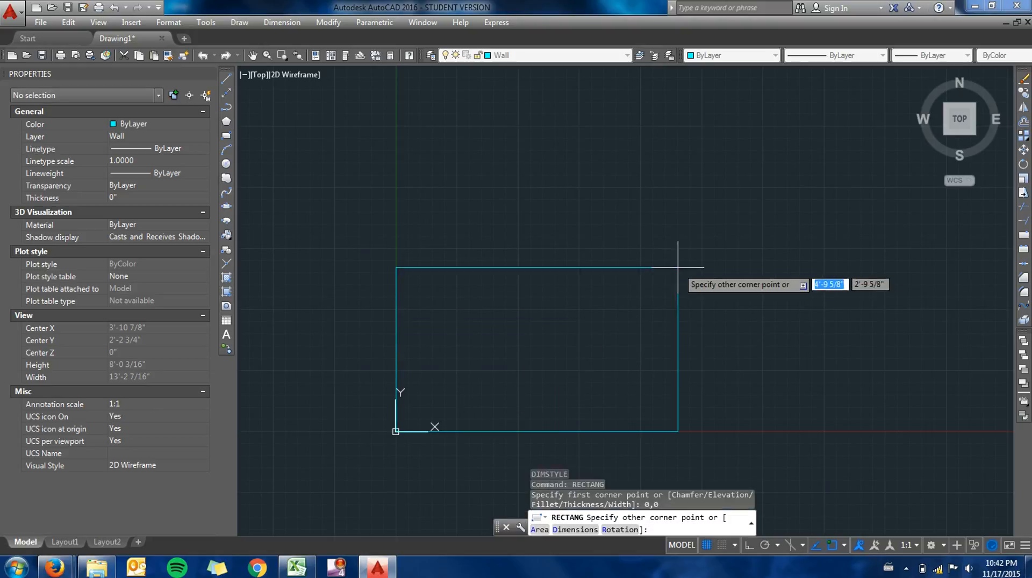
pyautogui.moveTo(699, 243); pyautogui.dragTo(611, 313, button='middle')
pyautogui.scroll(-2, 620, 313)
pyautogui.scroll(-2, 647, 272)
pyautogui.moveTo(675, 253); pyautogui.dragTo(557, 336, button='middle')
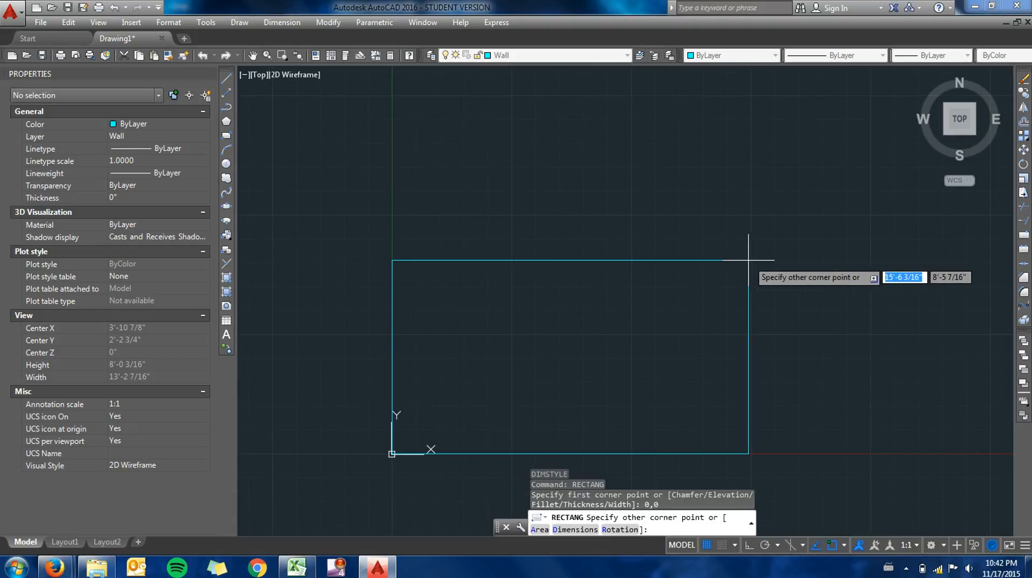
pyautogui.write('5')
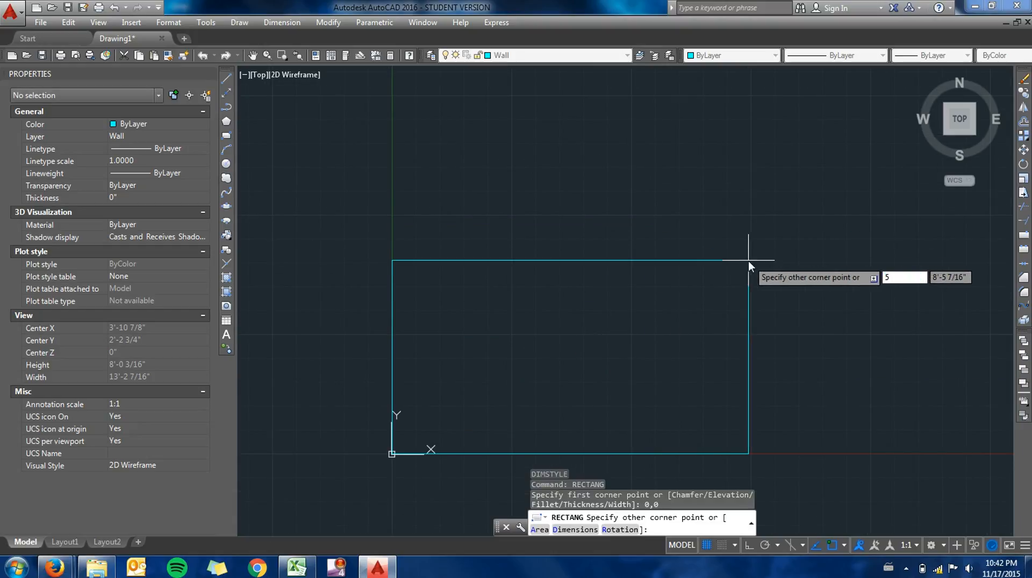
pyautogui.write("'-")
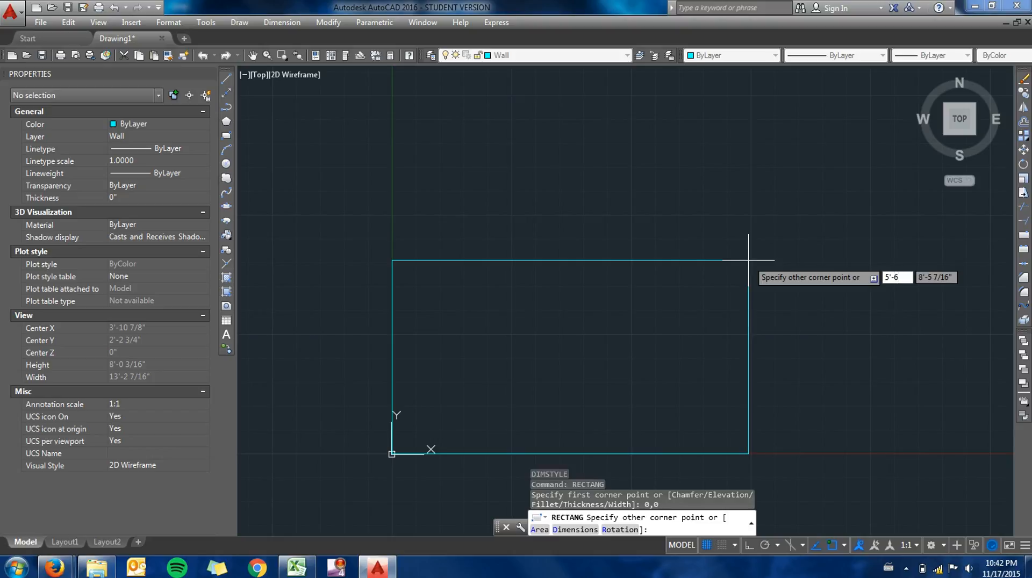
pyautogui.write('6"')
pyautogui.press('Tab')
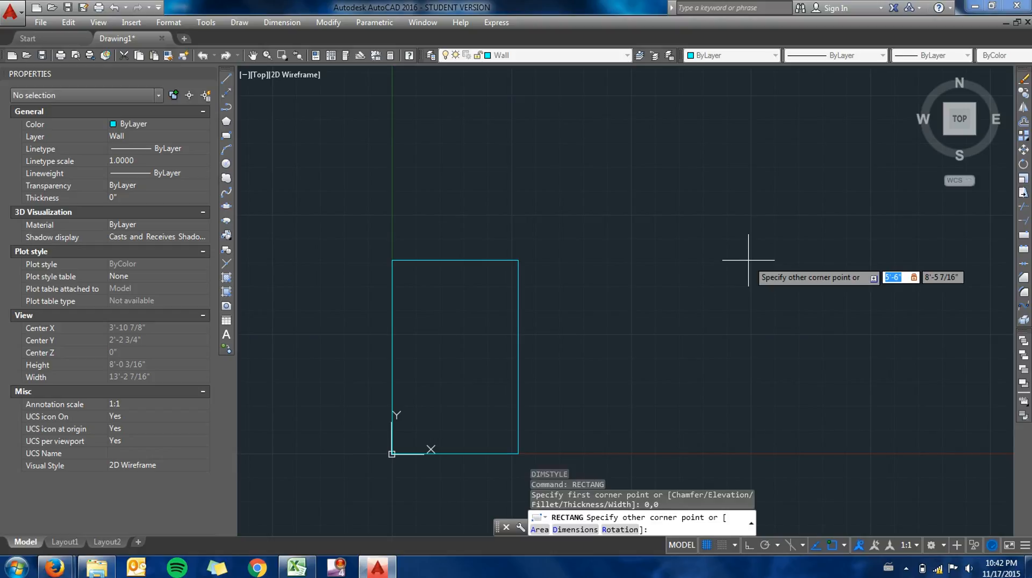
pyautogui.press('Tab')
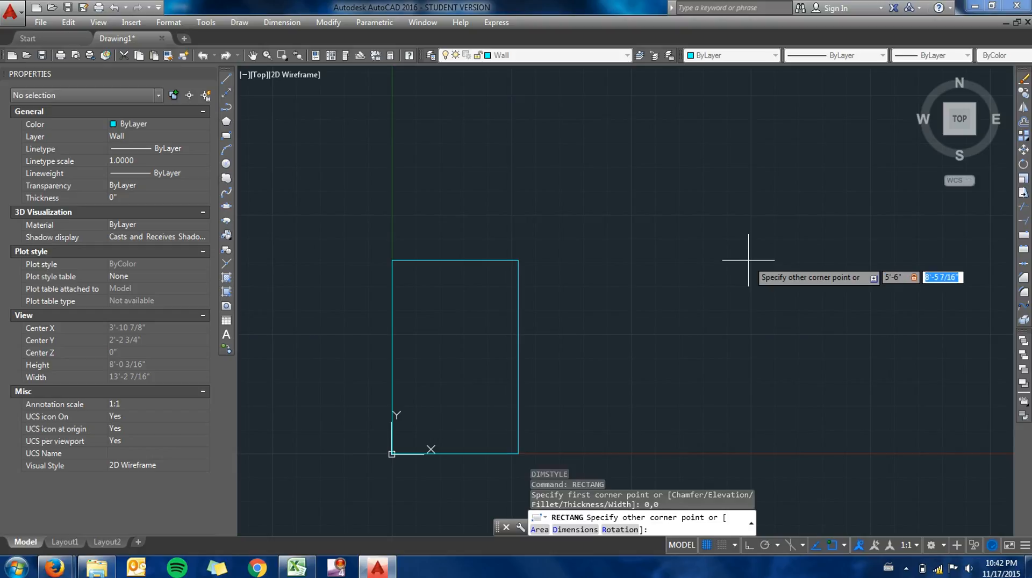
pyautogui.write("8'-4")
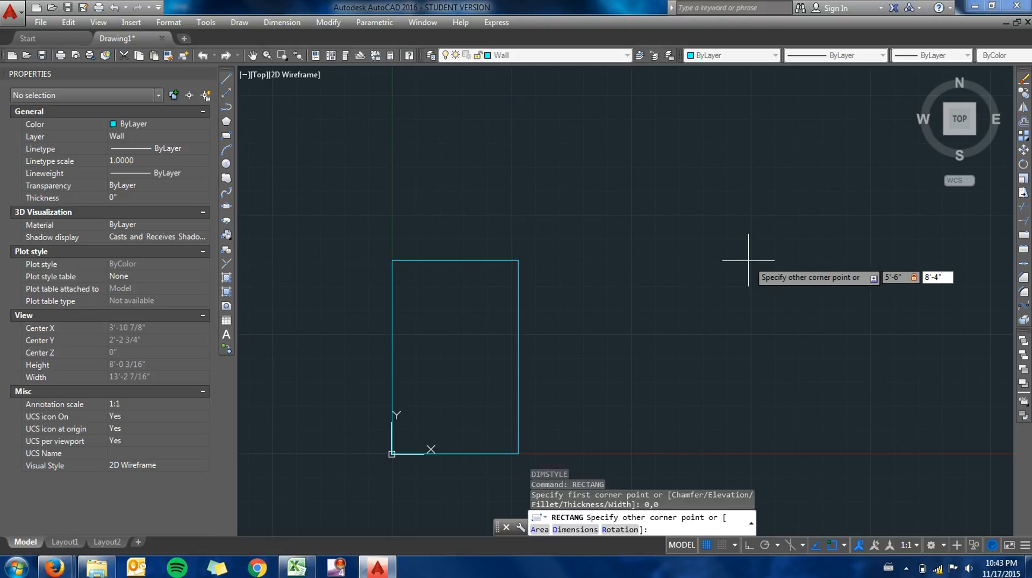
pyautogui.press('Return')
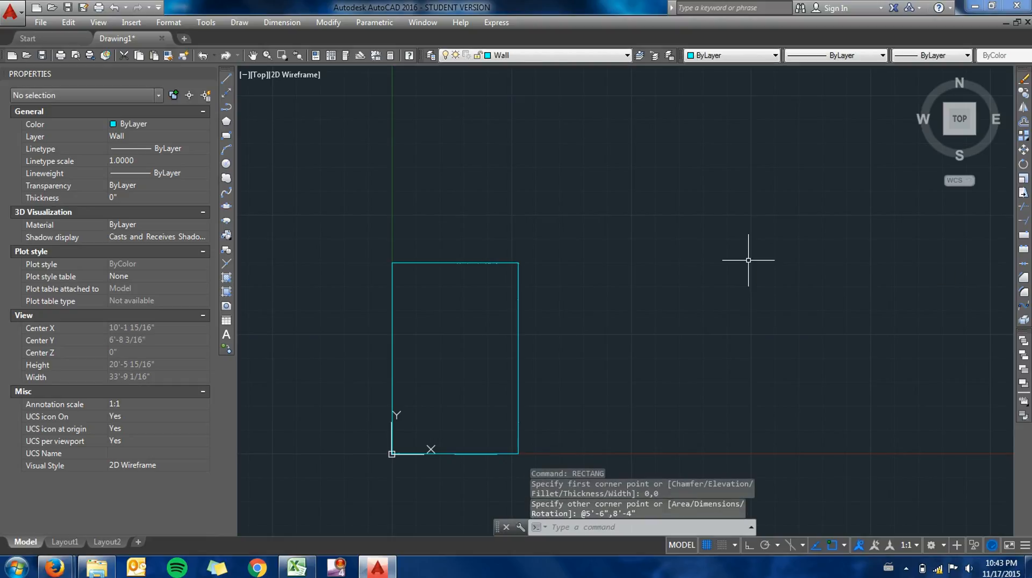
# - Offset the rectangle 3" outward to form the wall thickness
pyautogui.scroll(3, 440, 389)
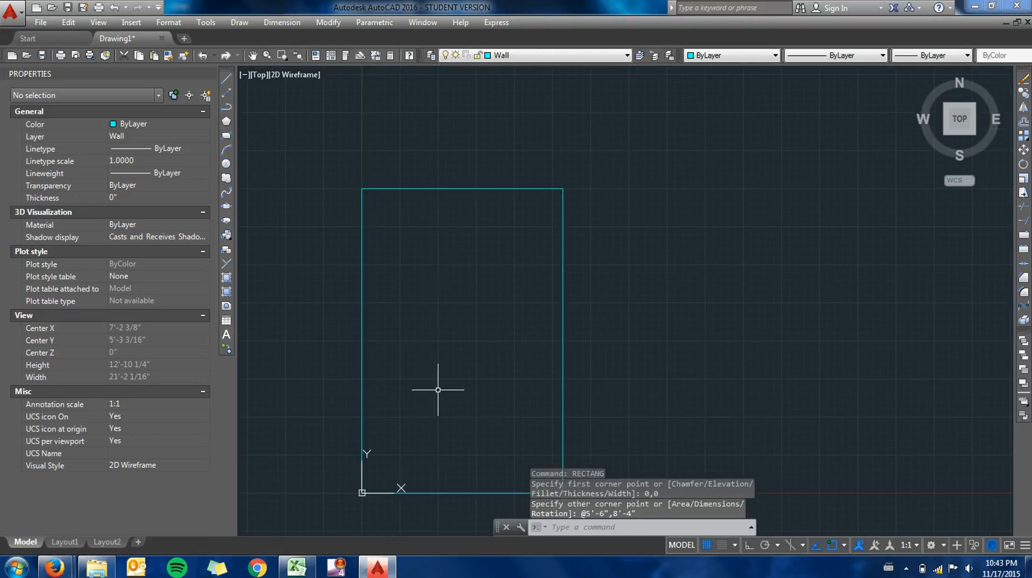
pyautogui.moveTo(526, 300)
pyautogui.mouseDown(button='middle')
pyautogui.moveTo(526, 276)
pyautogui.moveTo(570, 261)
pyautogui.mouseUp(button='middle')
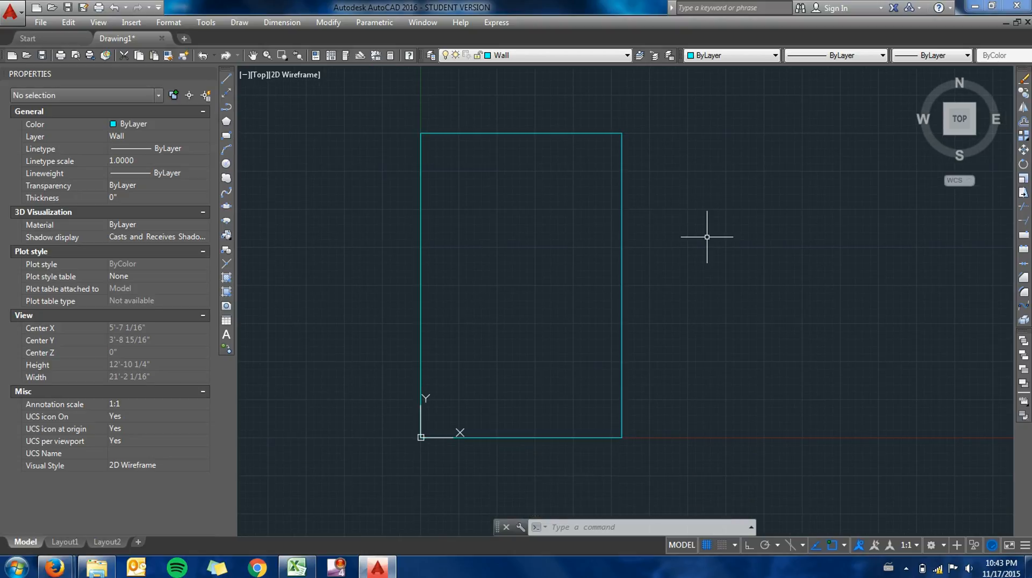
pyautogui.write('offset')
pyautogui.press('Return')
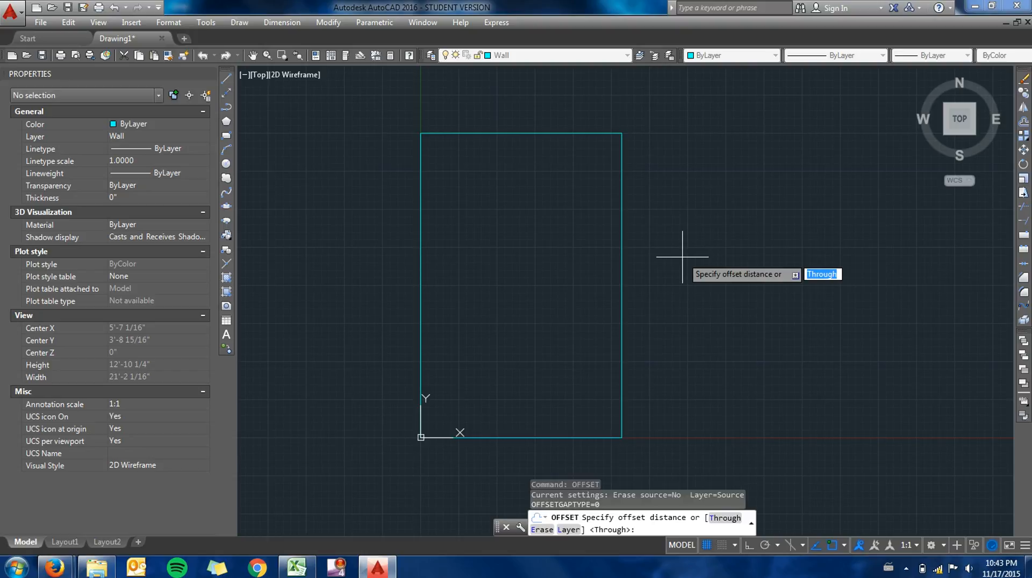
pyautogui.write('3"')
pyautogui.press('Return')
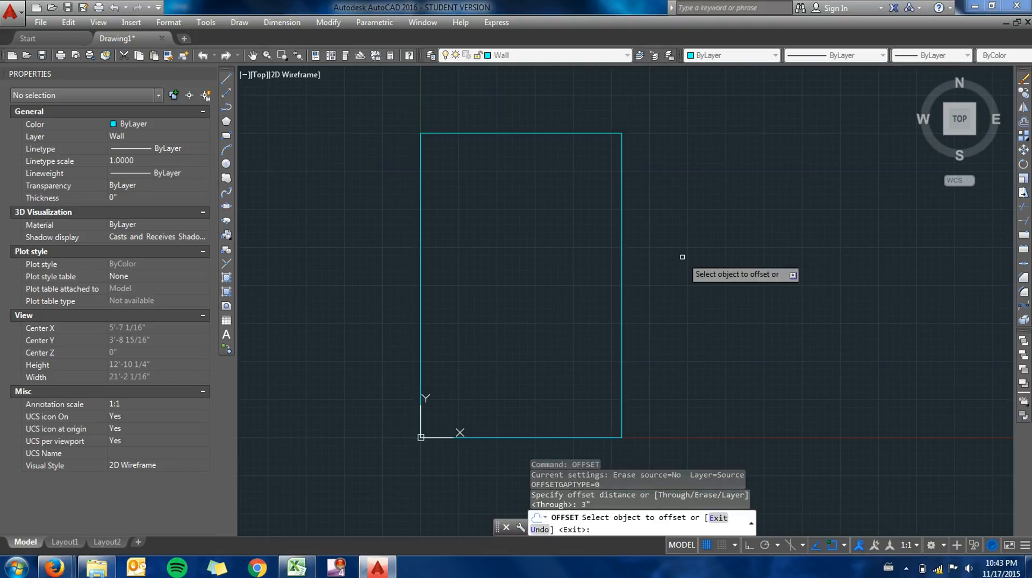
pyautogui.click(621, 275)
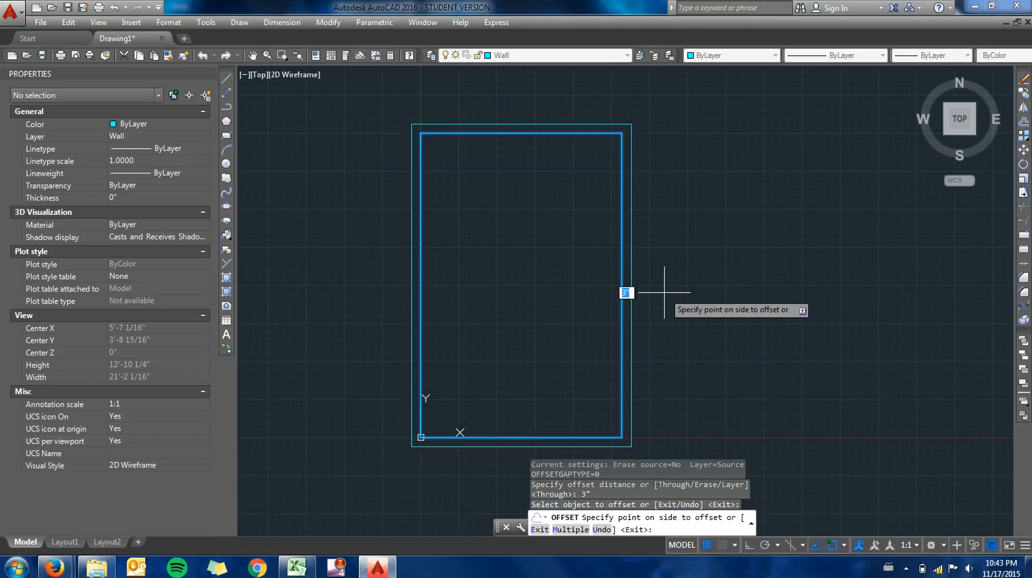
pyautogui.click(625, 292)
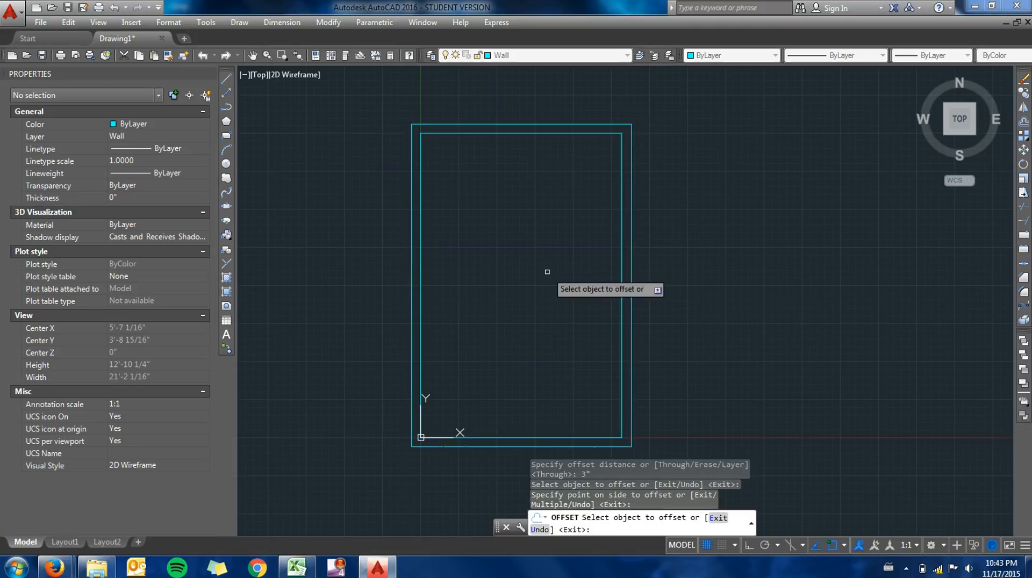
pyautogui.press('Return')
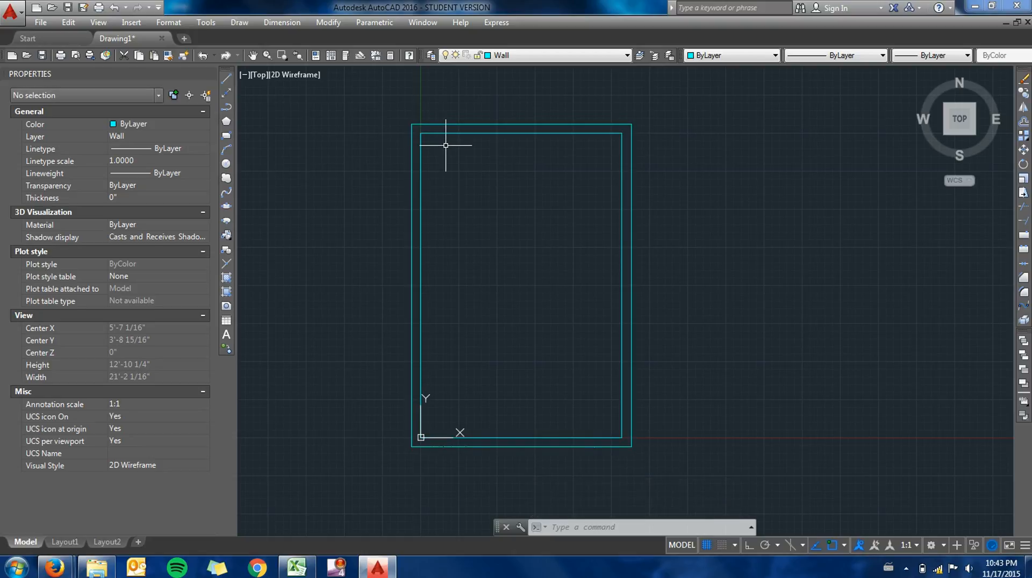
pyautogui.click(526, 58)
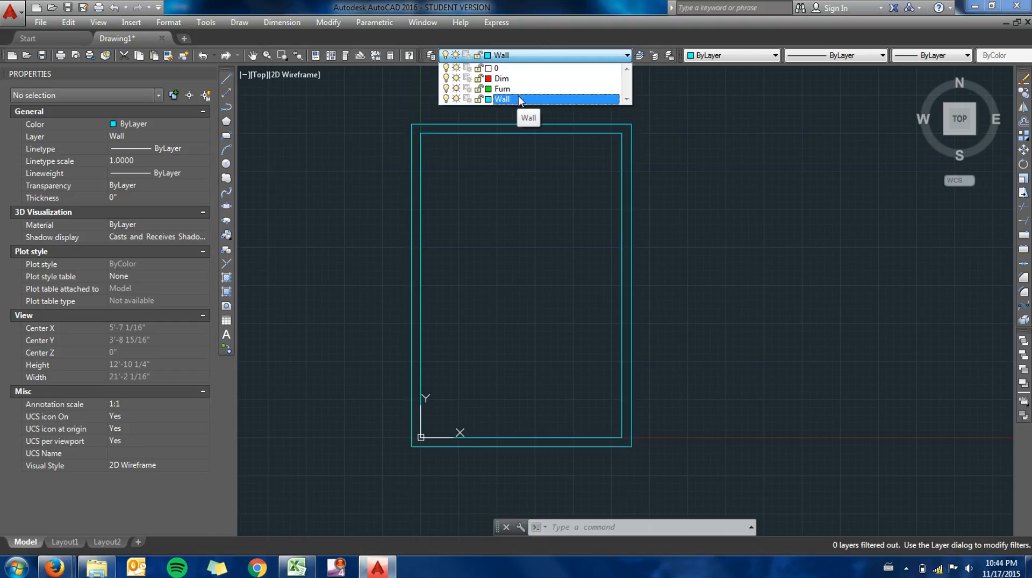
pyautogui.click(533, 56)
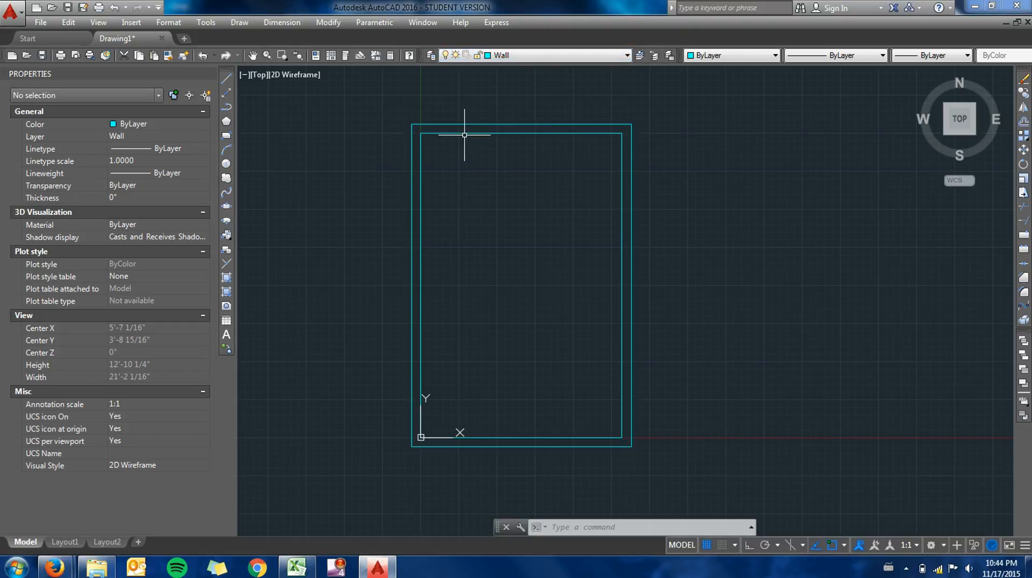
pyautogui.click(502, 56)
pyautogui.click(506, 59)
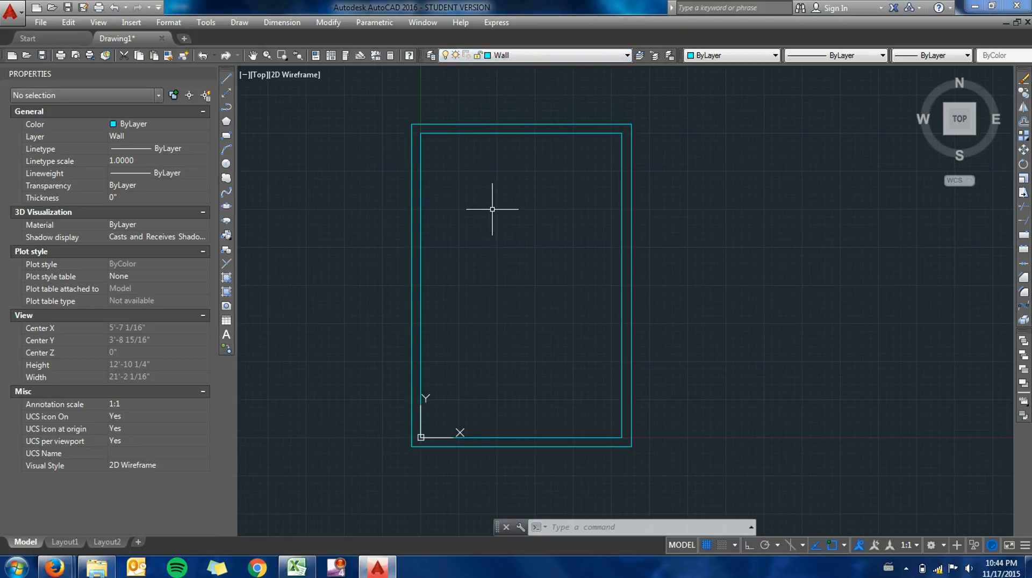
pyautogui.write('rec')
pyautogui.press('Escape')
pyautogui.press('Escape')
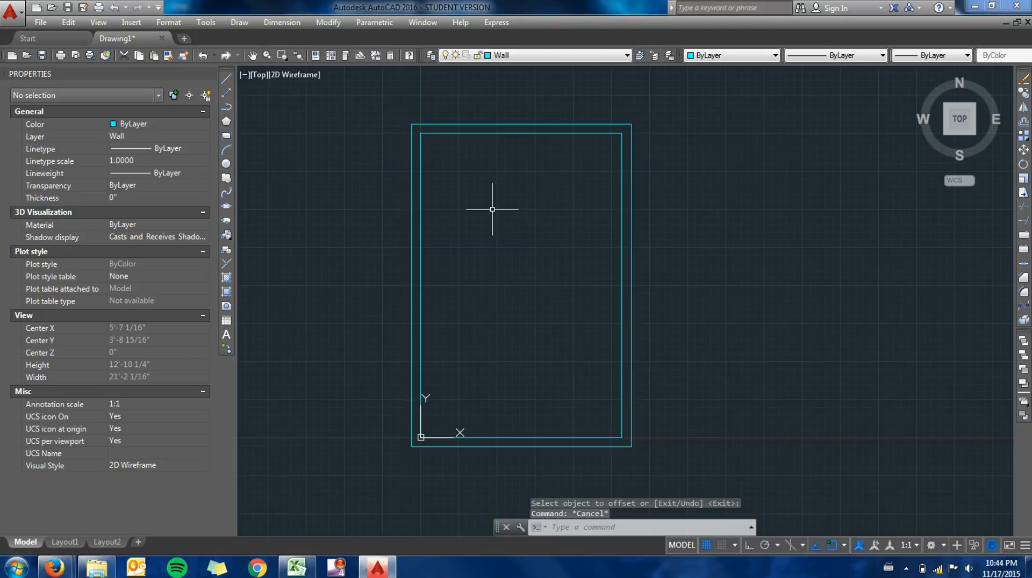
# - Start inserting a block and browse to the furniture folder under Cabrillo - Spring 2014, Engineering 25, Class 5
pyautogui.write('insert')
pyautogui.press('Return')
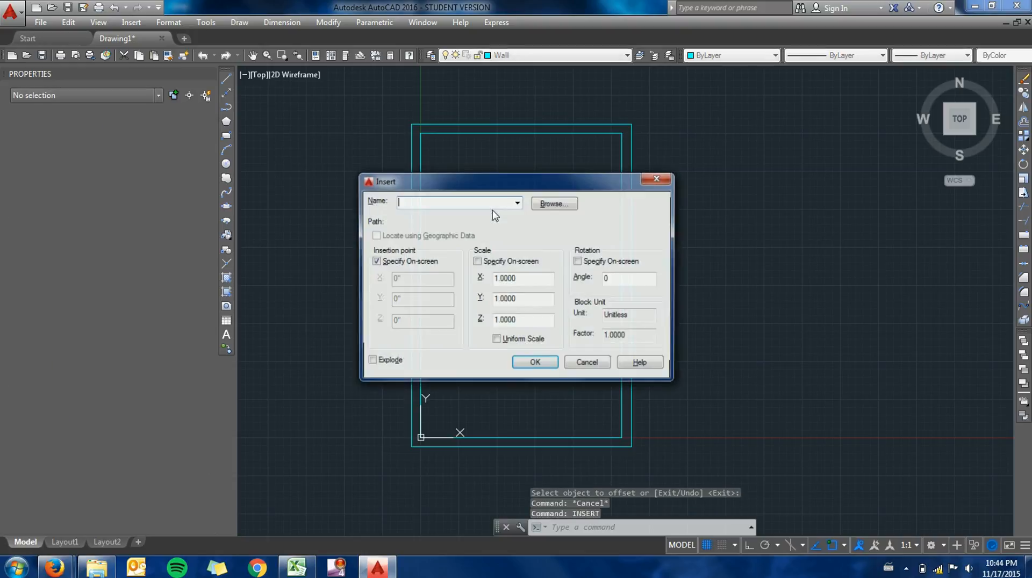
pyautogui.click(555, 203)
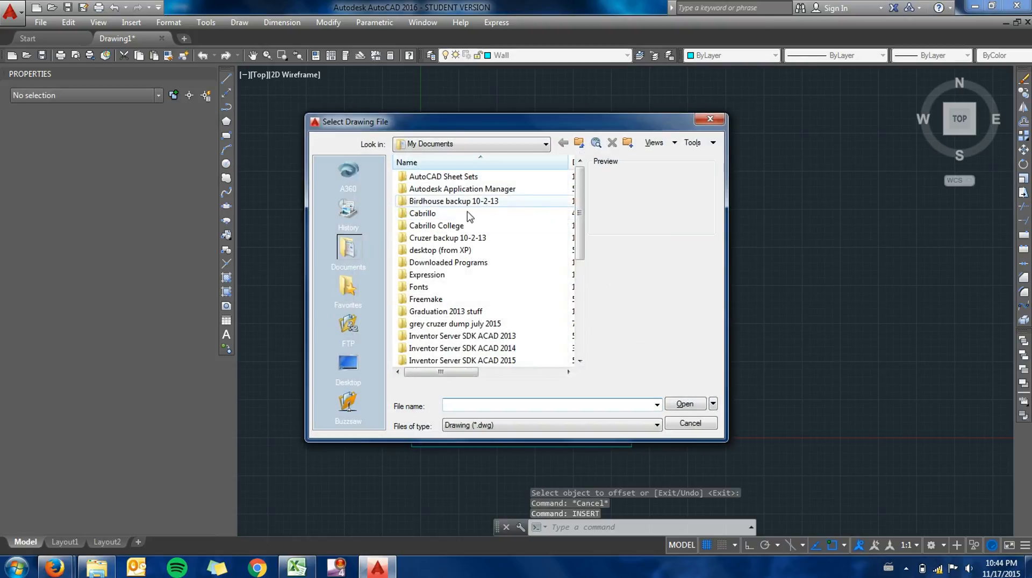
pyautogui.click(532, 145)
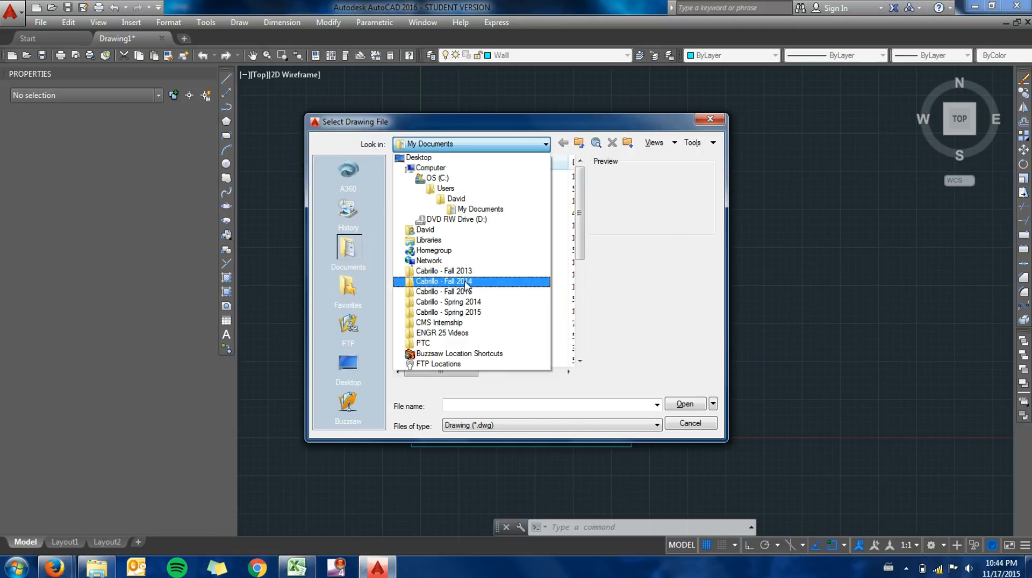
pyautogui.click(464, 302)
pyautogui.doubleClick(454, 202)
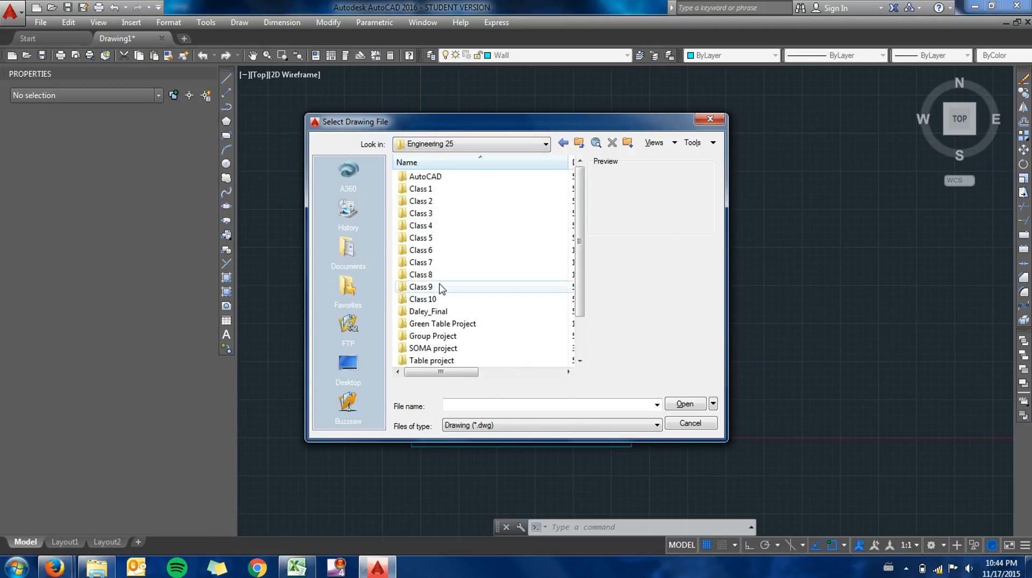
pyautogui.doubleClick(436, 251)
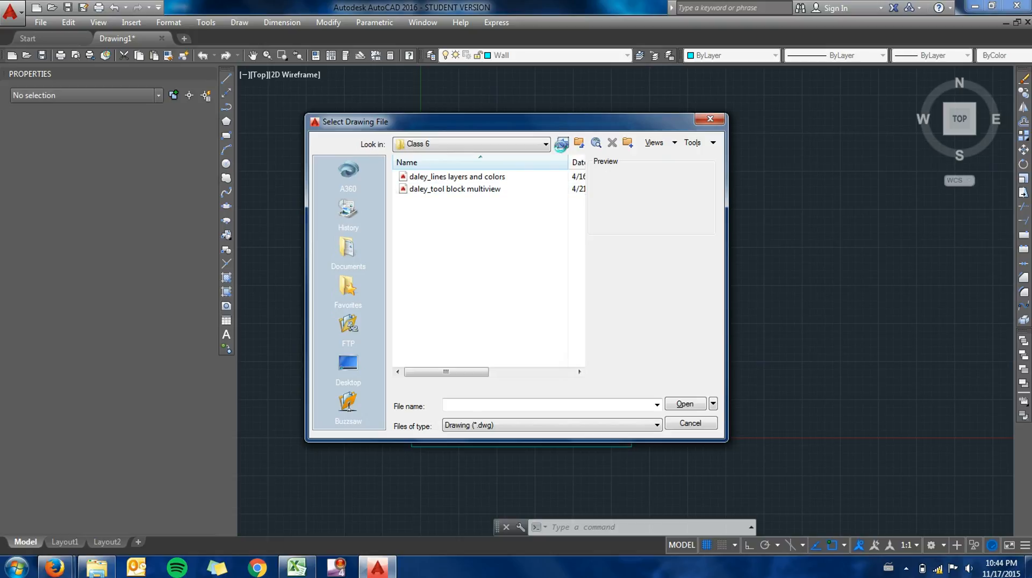
pyautogui.click(563, 143)
pyautogui.doubleClick(437, 238)
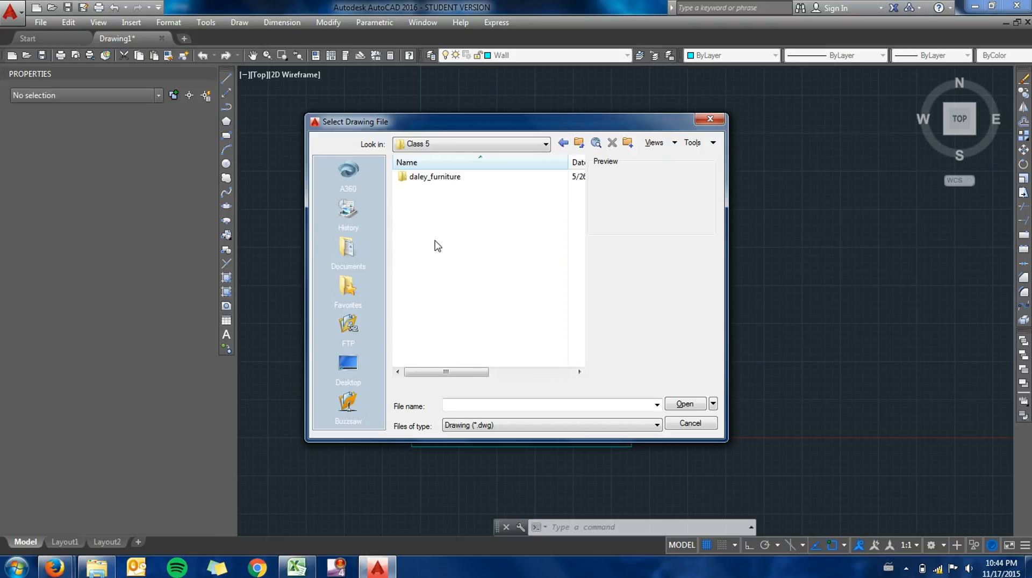
pyautogui.doubleClick(444, 178)
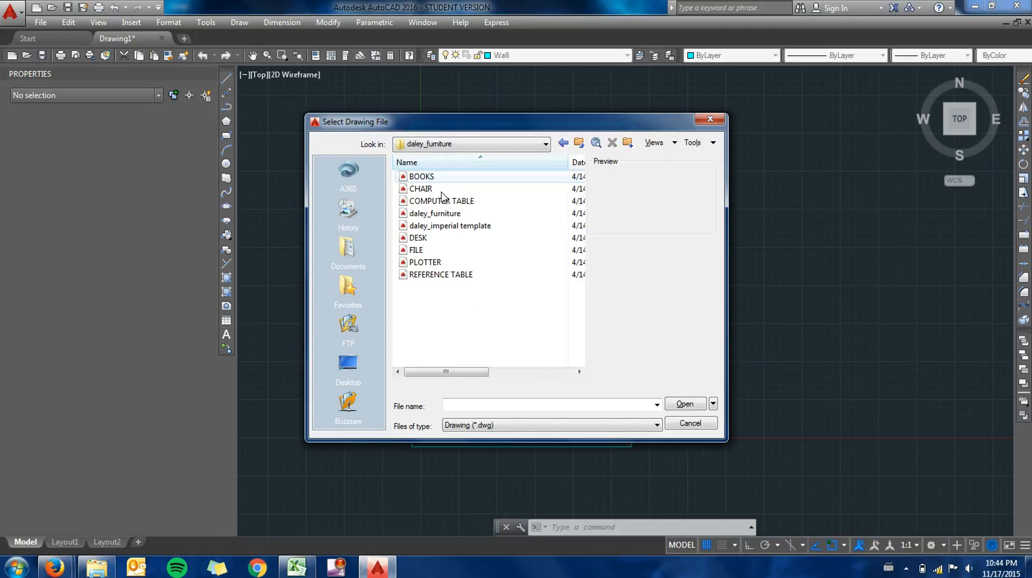
# - Insert the DESK drawing as a block at scale 1 and rotation 0 inside the upper end of the room
pyautogui.click(419, 238)
pyautogui.click(685, 403)
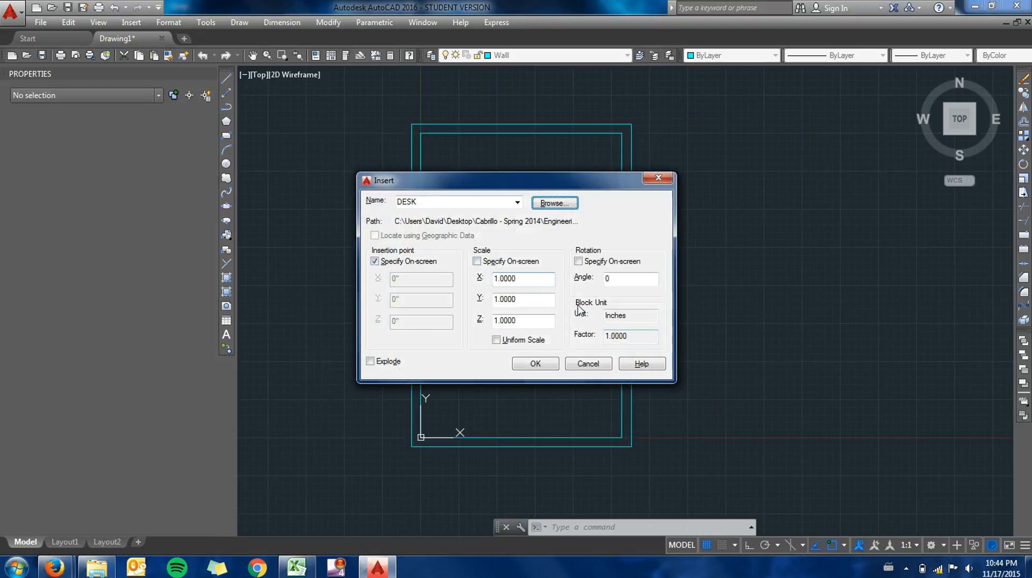
pyautogui.click(535, 364)
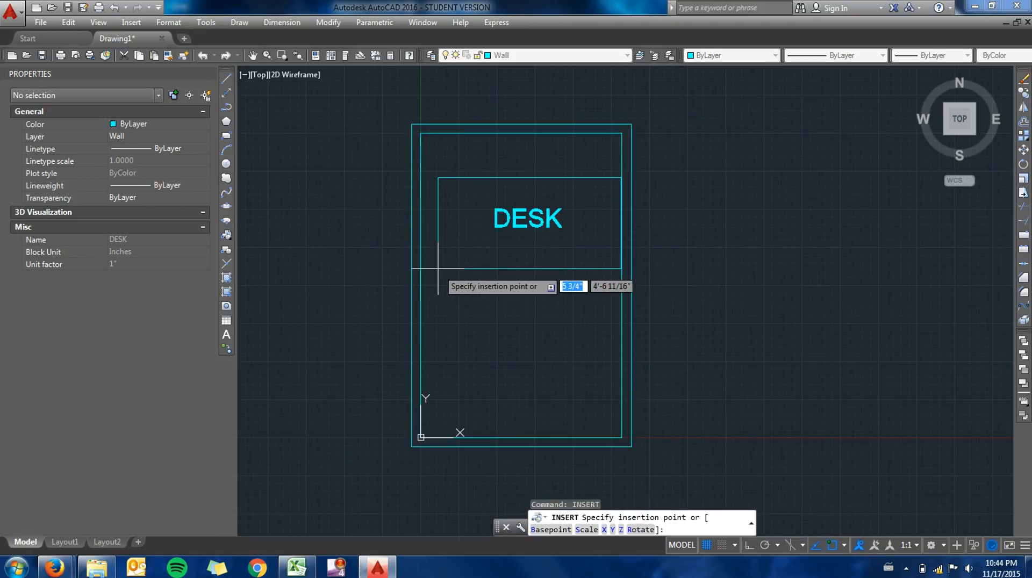
pyautogui.click(429, 235)
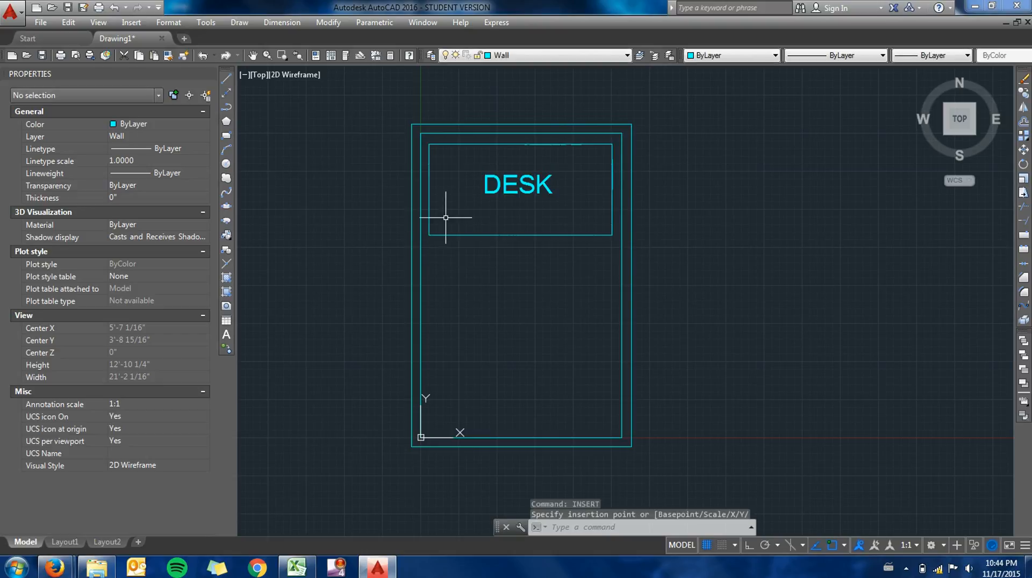
# - Assign the desk block to the Furn layer
pyautogui.click(506, 144)
pyautogui.click(515, 55)
pyautogui.click(506, 92)
pyautogui.click(515, 55)
pyautogui.click(505, 86)
pyautogui.press('Escape')
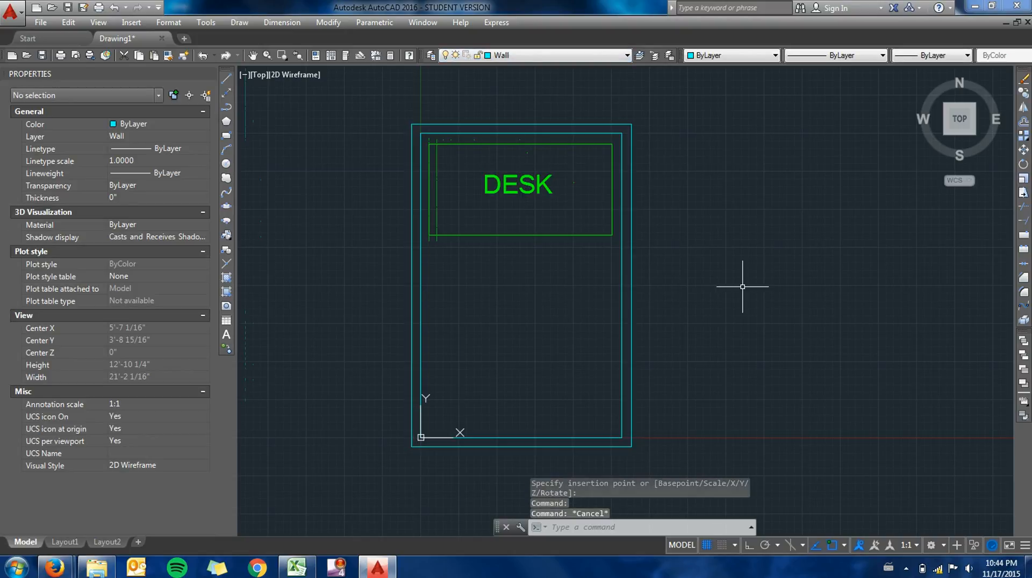
# - Add a linear dimension for the room's inside height, placed outside the right wall
pyautogui.write('dli')
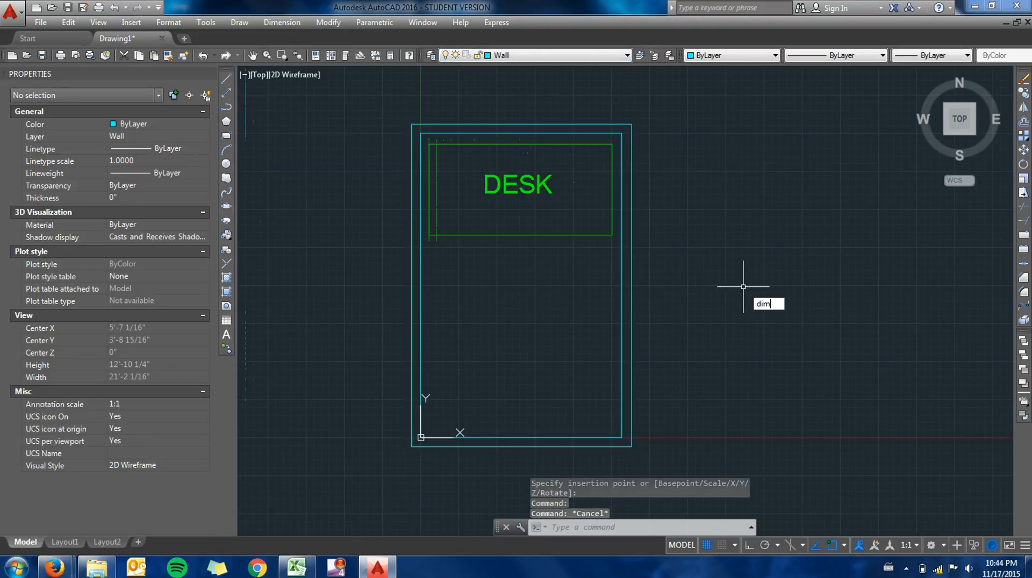
pyautogui.press('Return')
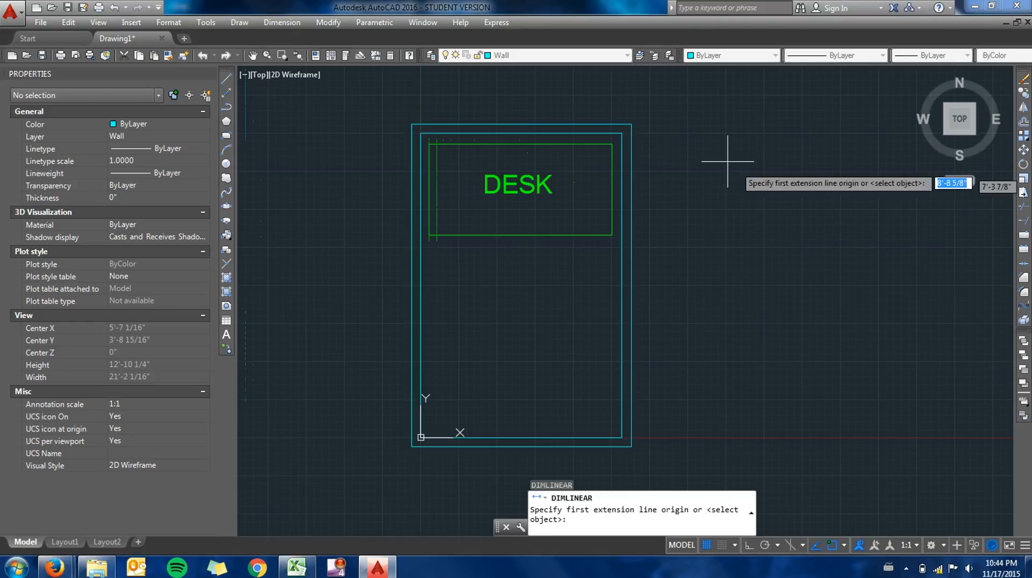
pyautogui.click(621, 133)
pyautogui.click(622, 437)
pyautogui.click(665, 398)
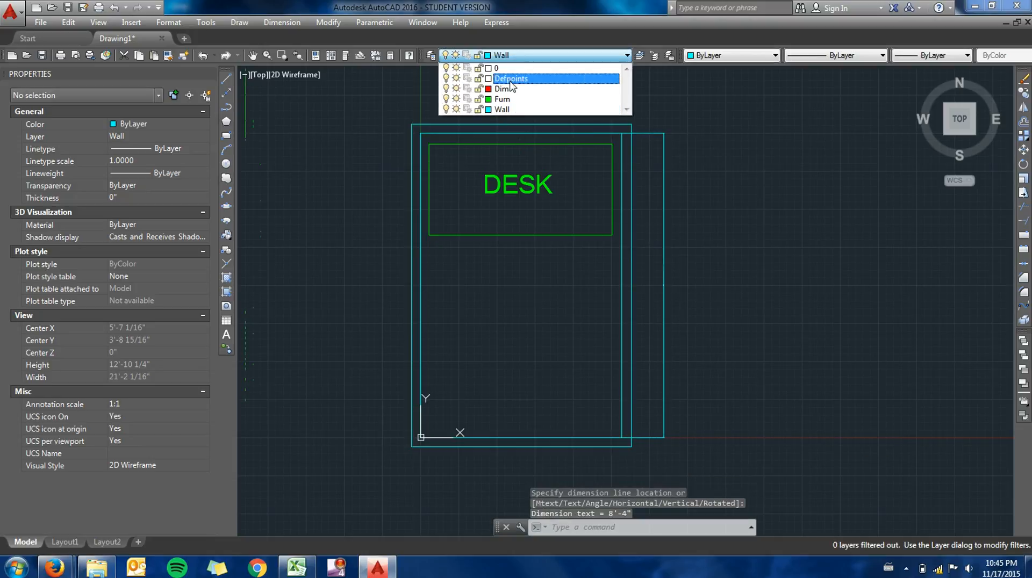
# - Make Dim the current layer and assign the vertical room dimension to it
pyautogui.click(505, 92)
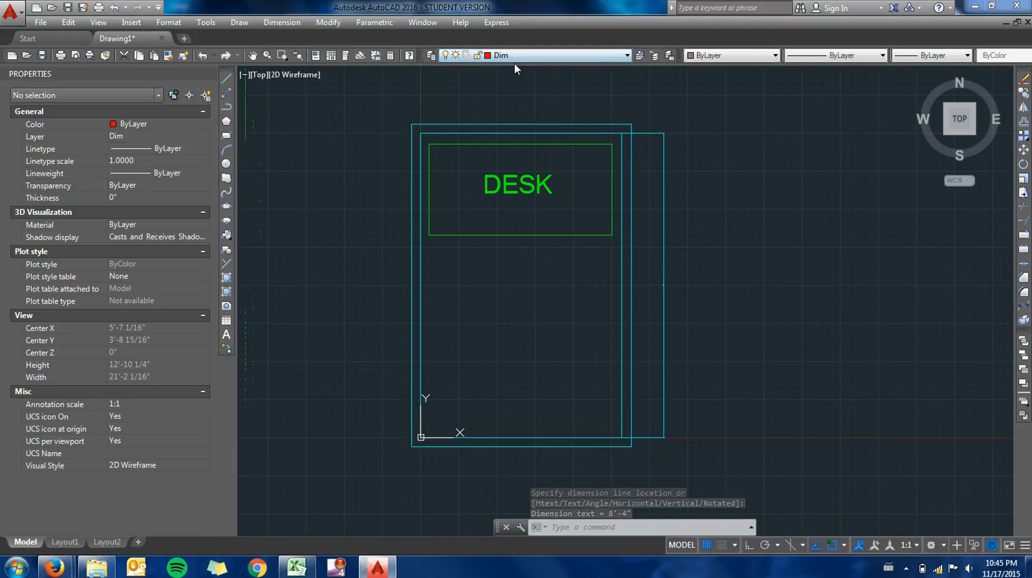
pyautogui.click(666, 177)
pyautogui.click(645, 131)
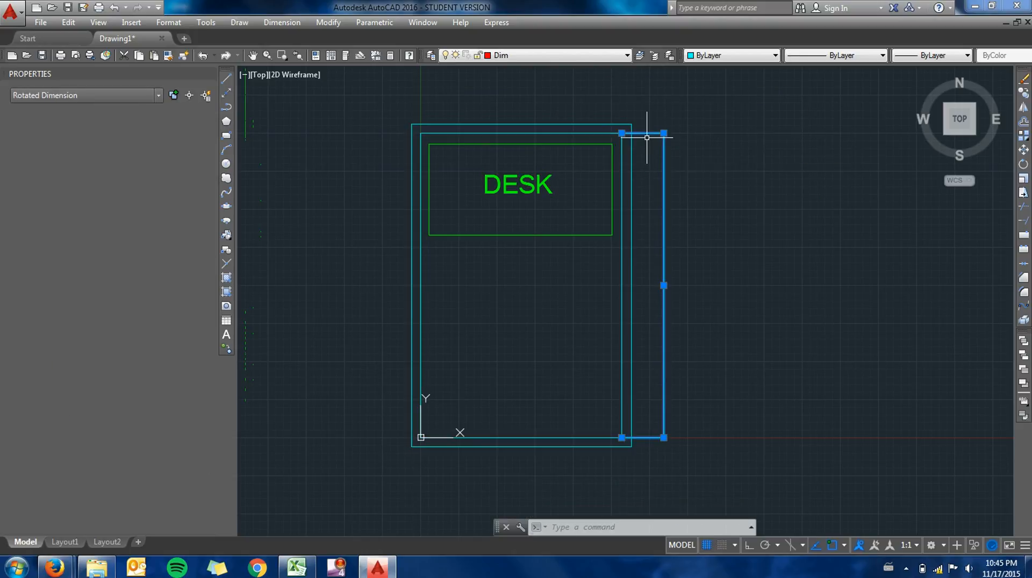
pyautogui.click(563, 56)
pyautogui.click(537, 89)
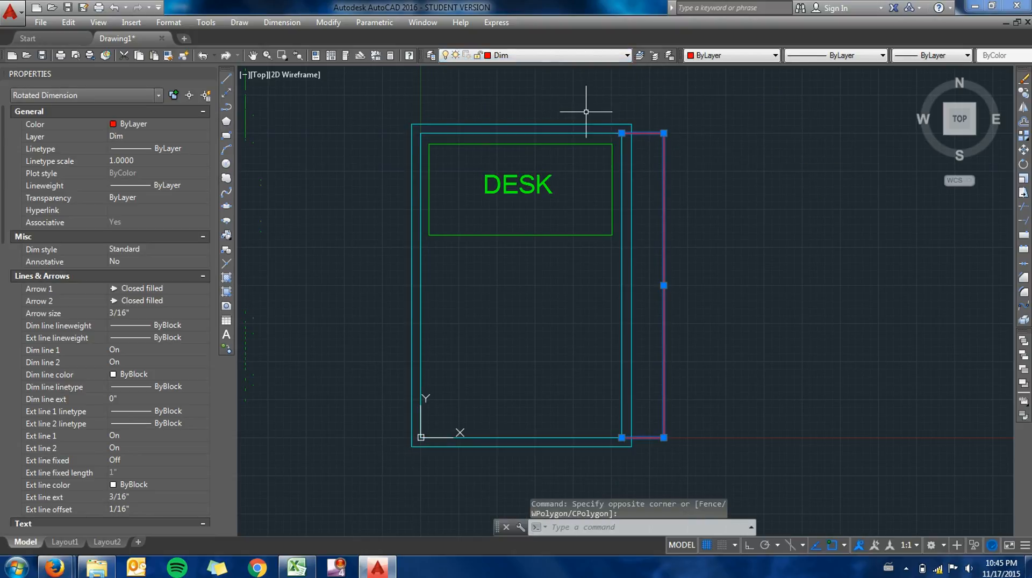
pyautogui.press('Escape')
# - Add a linear dimension for the room's inside width, placed above the upper wall
pyautogui.write('dimlin')
pyautogui.press('Return')
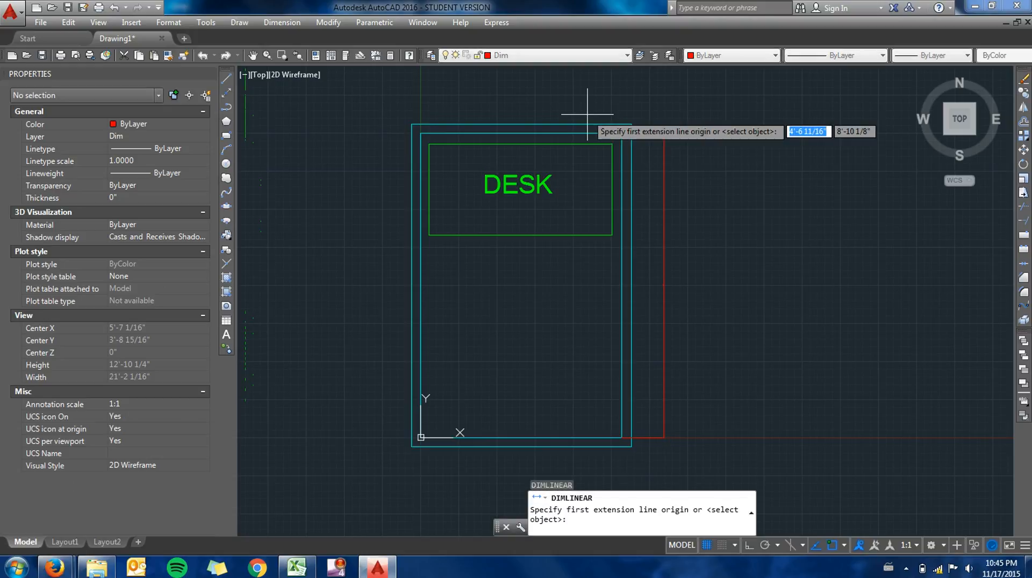
pyautogui.click(422, 133)
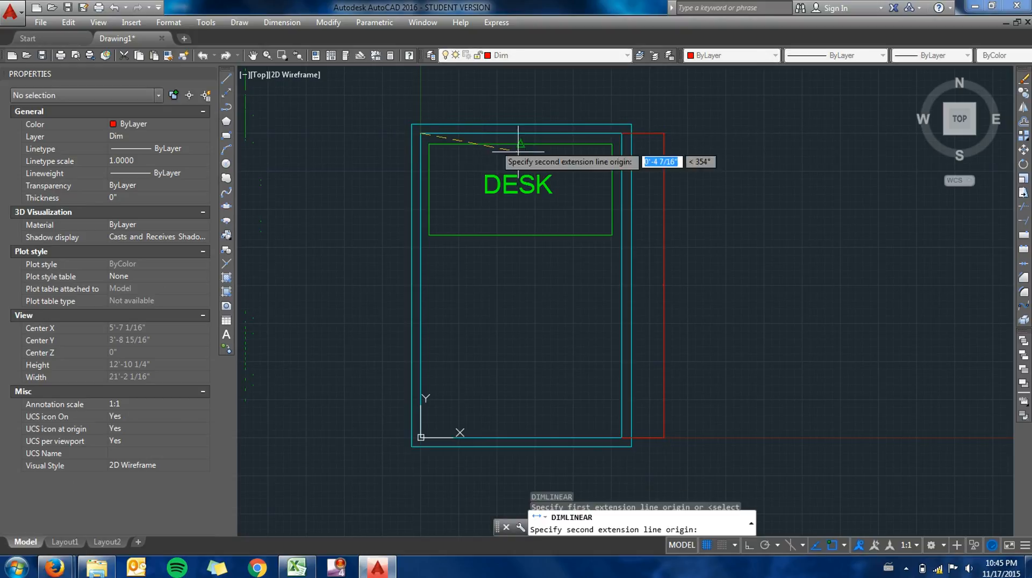
pyautogui.click(622, 133)
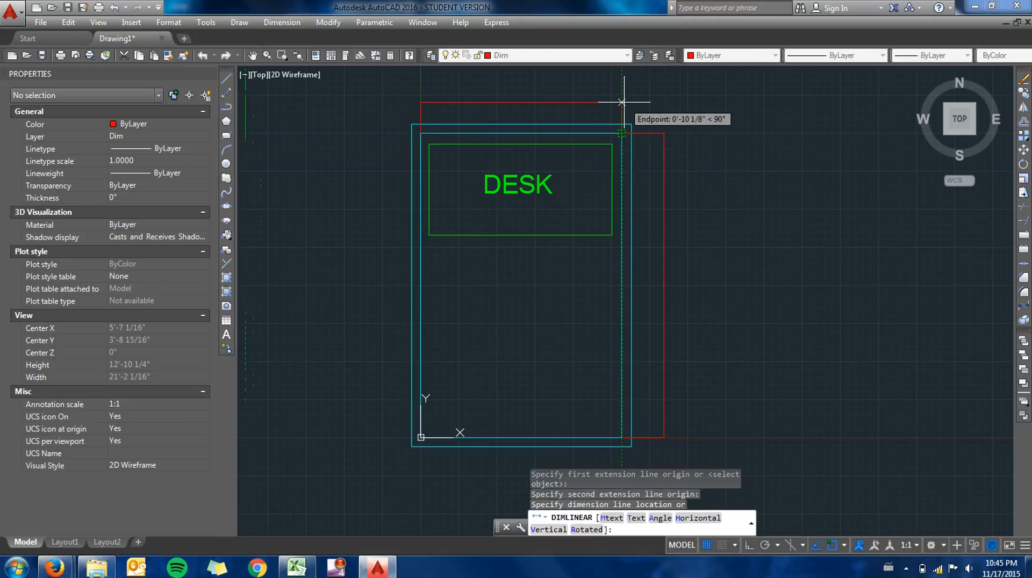
pyautogui.click(644, 108)
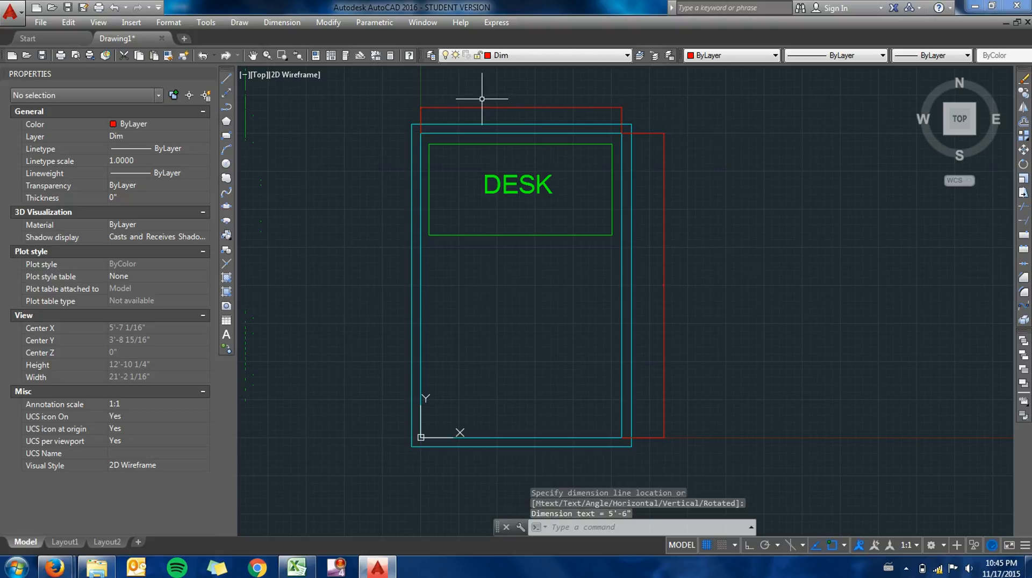
# - Turn on automatic adding of scales to annotative objects when the annotation scale changes
pyautogui.click(521, 107)
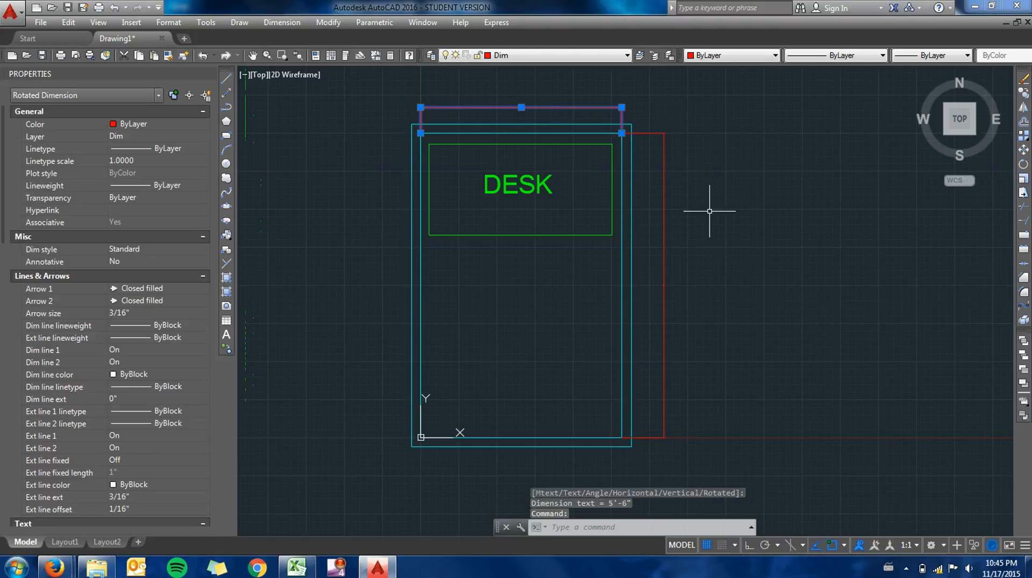
pyautogui.keyDown('shift'); pyautogui.click(663, 285); pyautogui.keyUp('shift')
pyautogui.keyDown('shift'); pyautogui.click(664, 286); pyautogui.keyUp('shift')
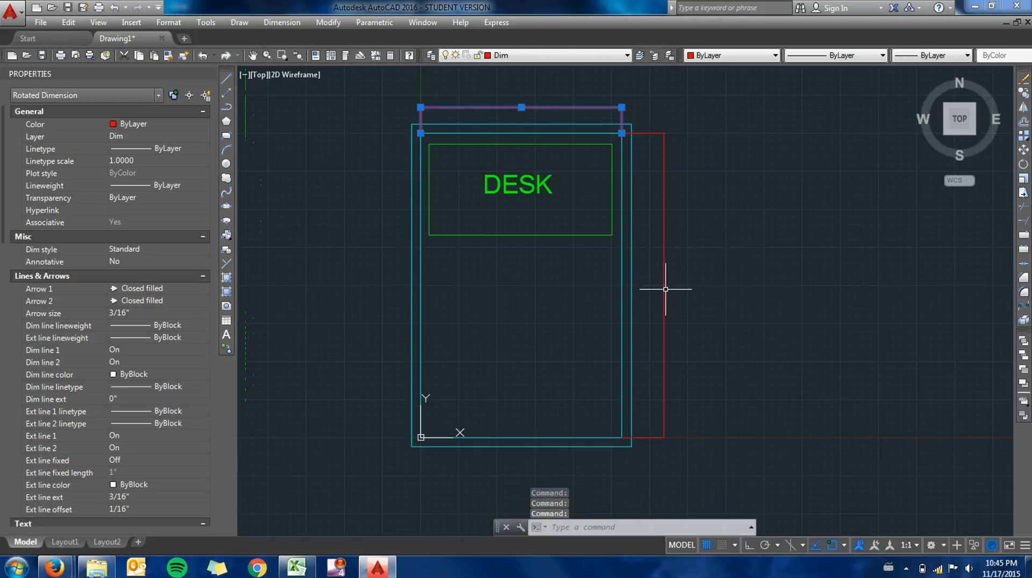
pyautogui.click(663, 287)
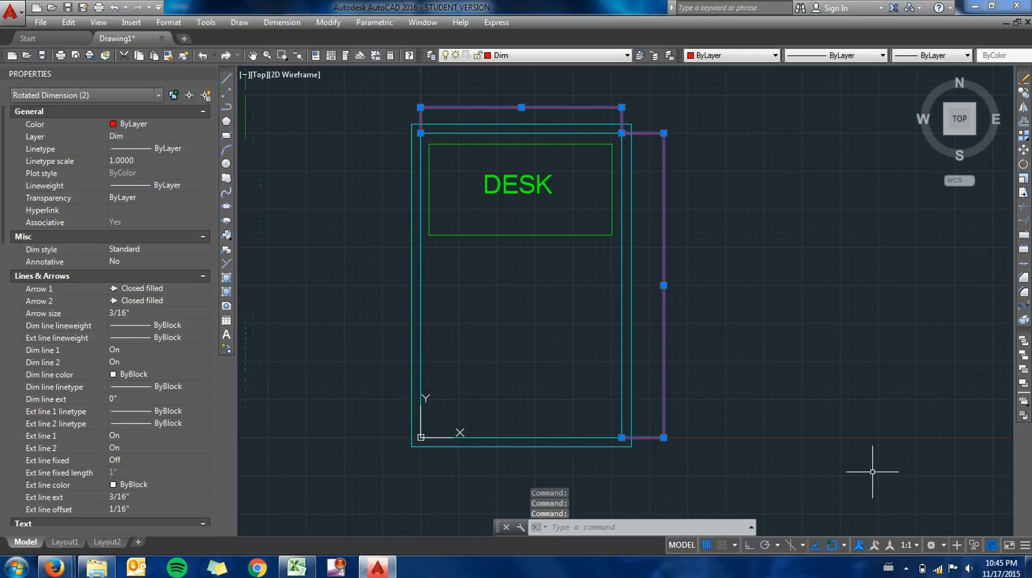
pyautogui.click(913, 544)
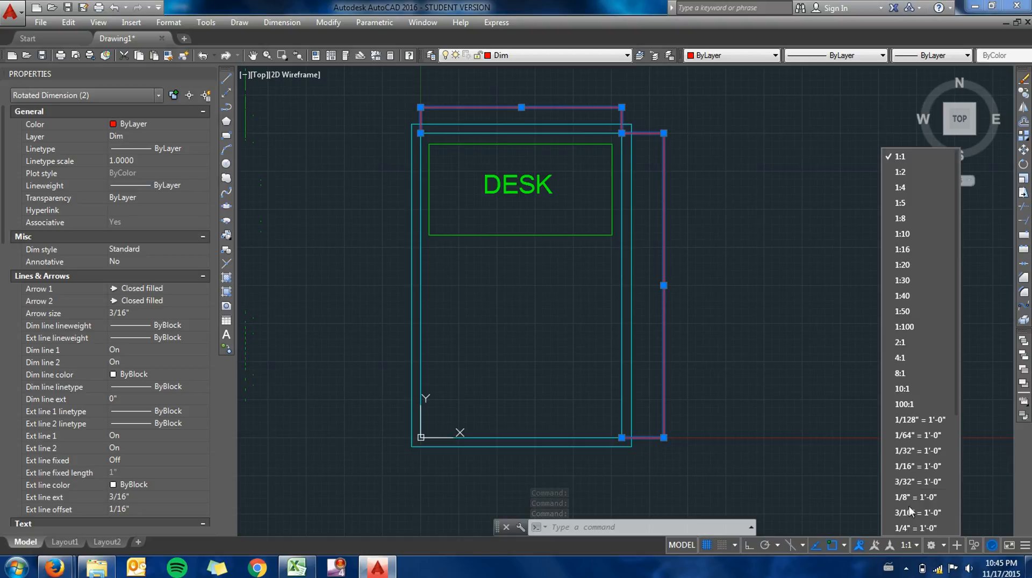
pyautogui.click(878, 547)
pyautogui.click(875, 547)
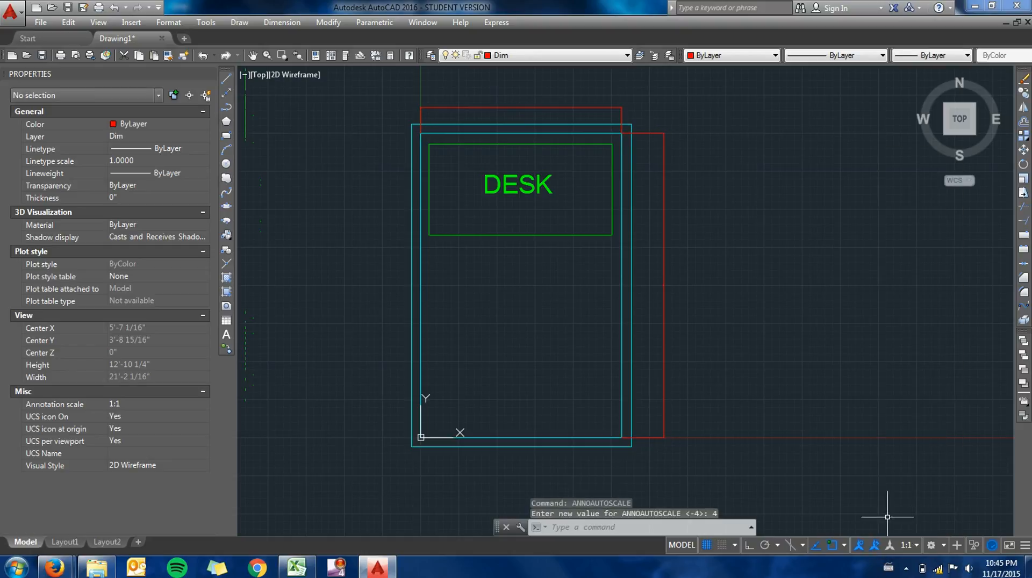
pyautogui.click(911, 546)
pyautogui.click(911, 546)
# - Set the Annotative property of both room dimensions to Yes
pyautogui.click(667, 281)
pyautogui.click(661, 282)
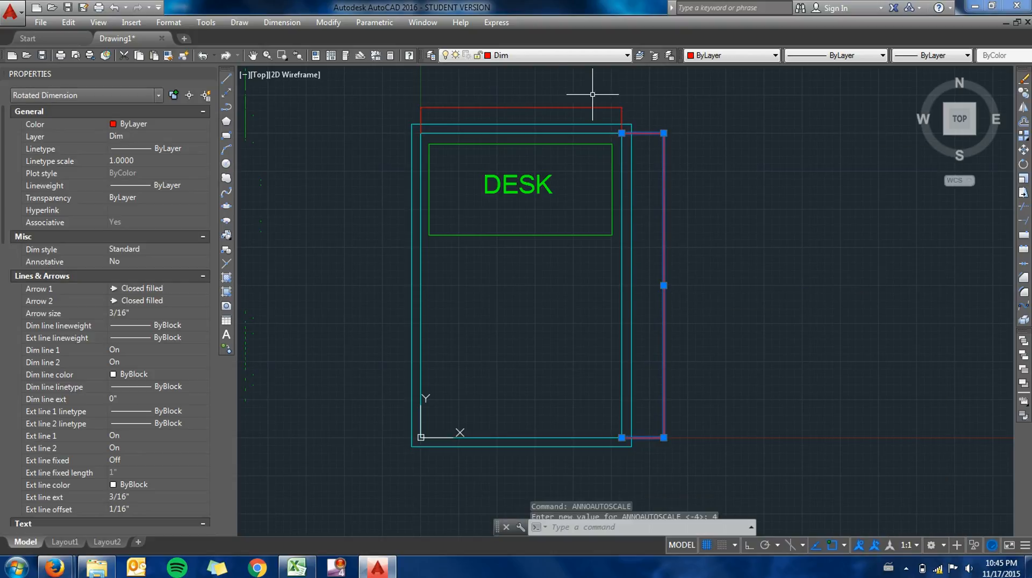
pyautogui.click(524, 106)
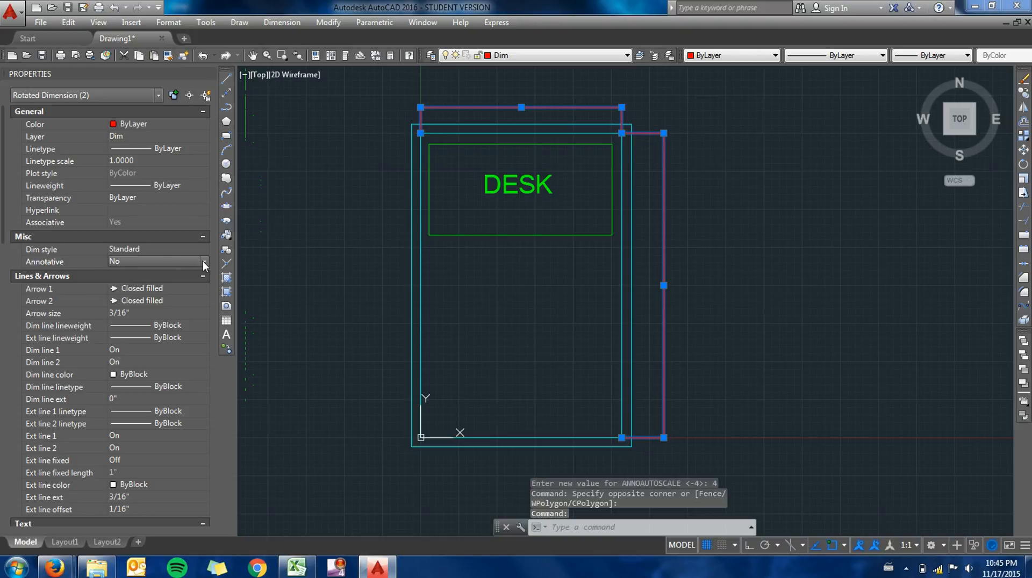
pyautogui.click(203, 262)
pyautogui.click(185, 273)
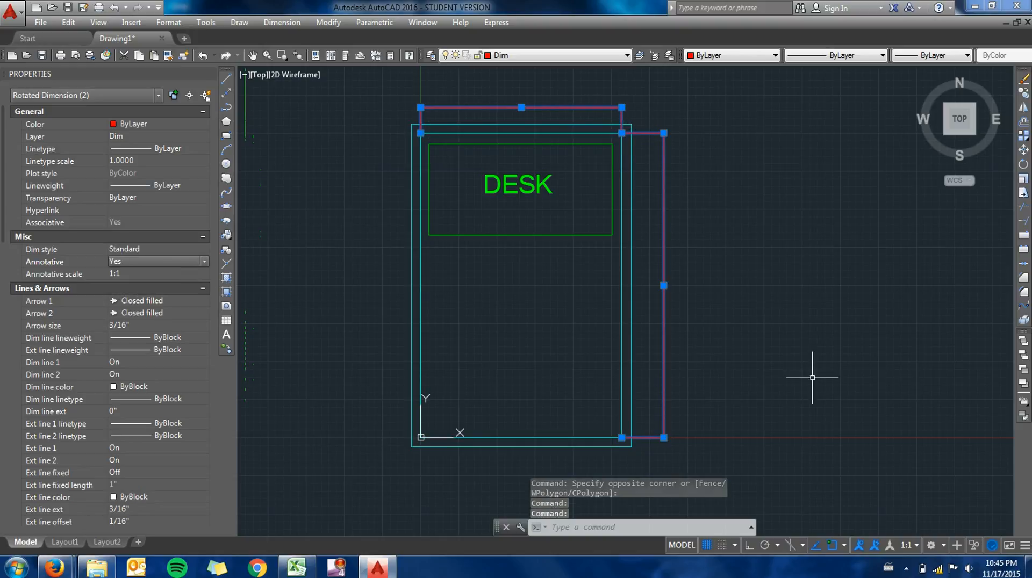
# - Try an annotation scale of 1:30 for the dimensions, and settle on 1:20
pyautogui.click(916, 546)
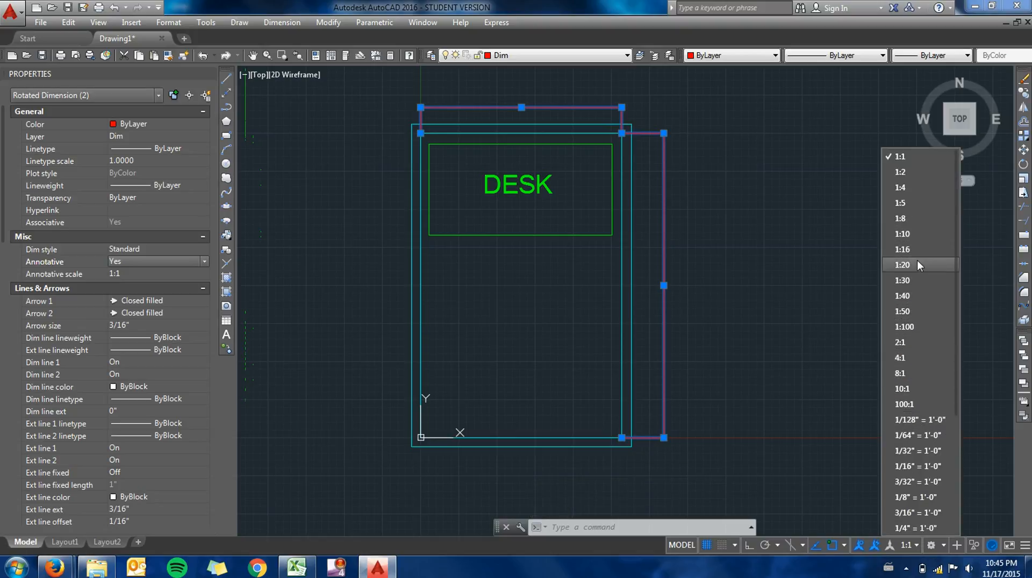
pyautogui.click(907, 279)
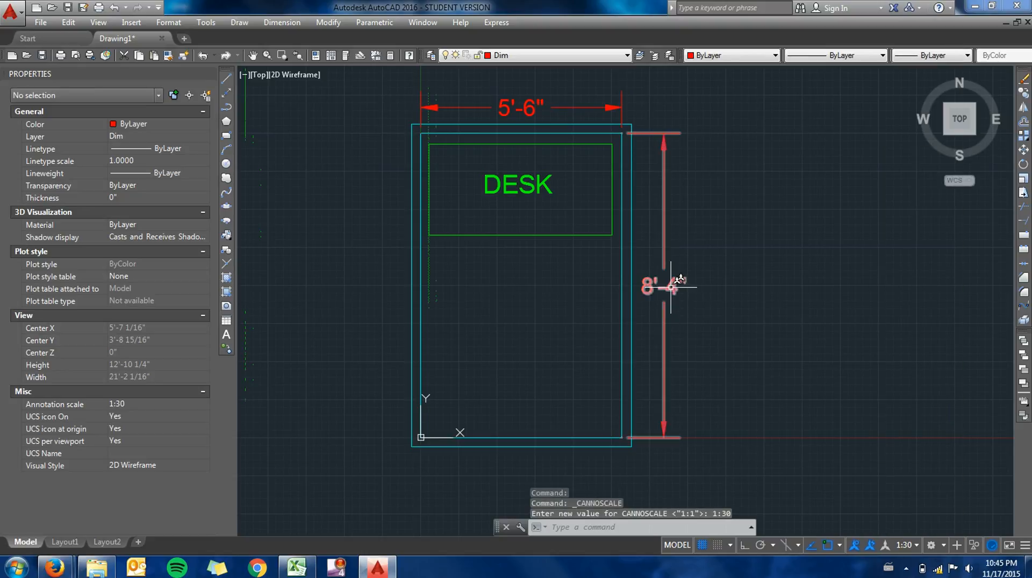
pyautogui.click(916, 546)
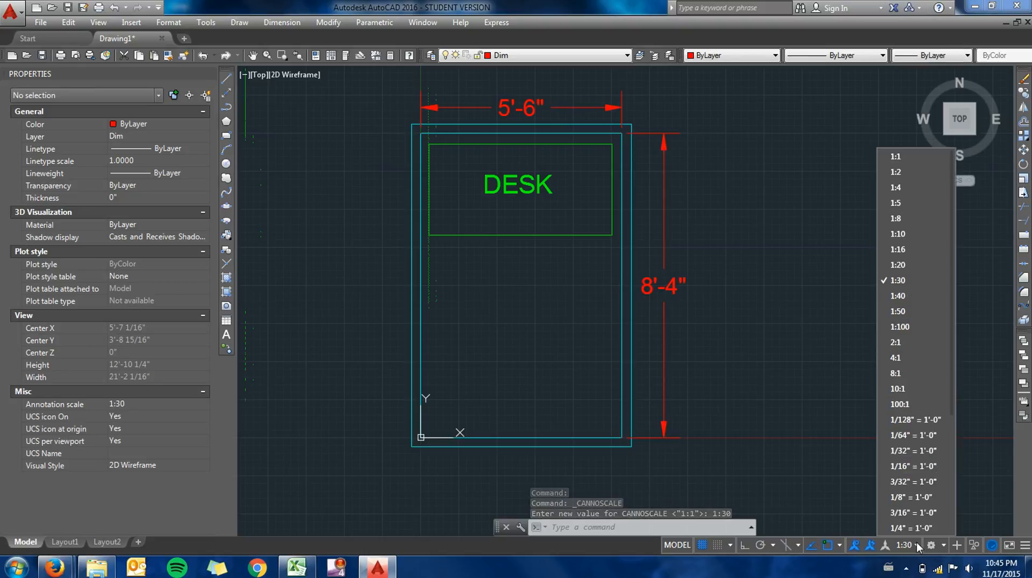
pyautogui.click(897, 266)
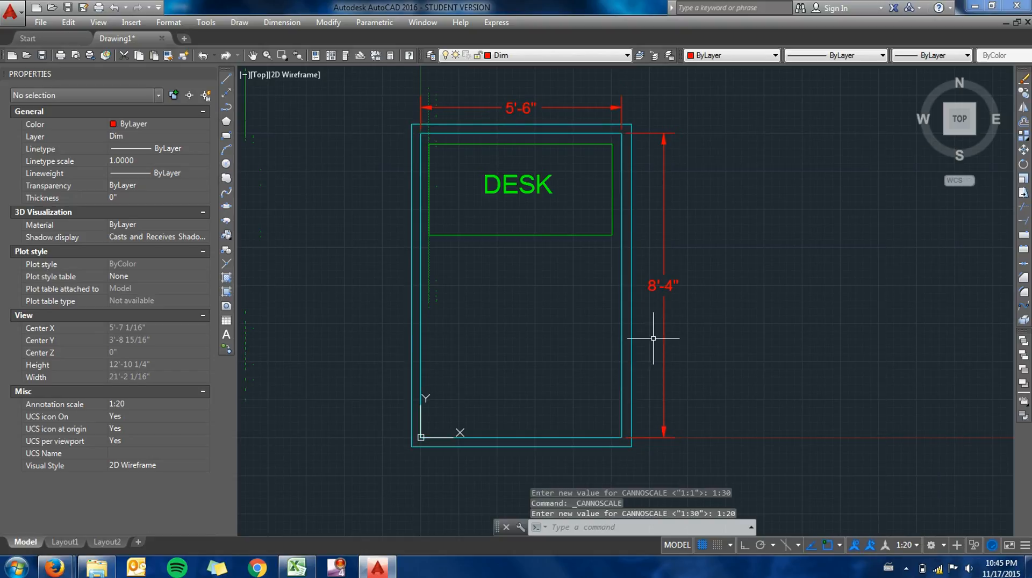
# - Switch from model space to the Layout1 paper space layout
pyautogui.moveTo(663, 327); pyautogui.dragTo(742, 334, button='middle')
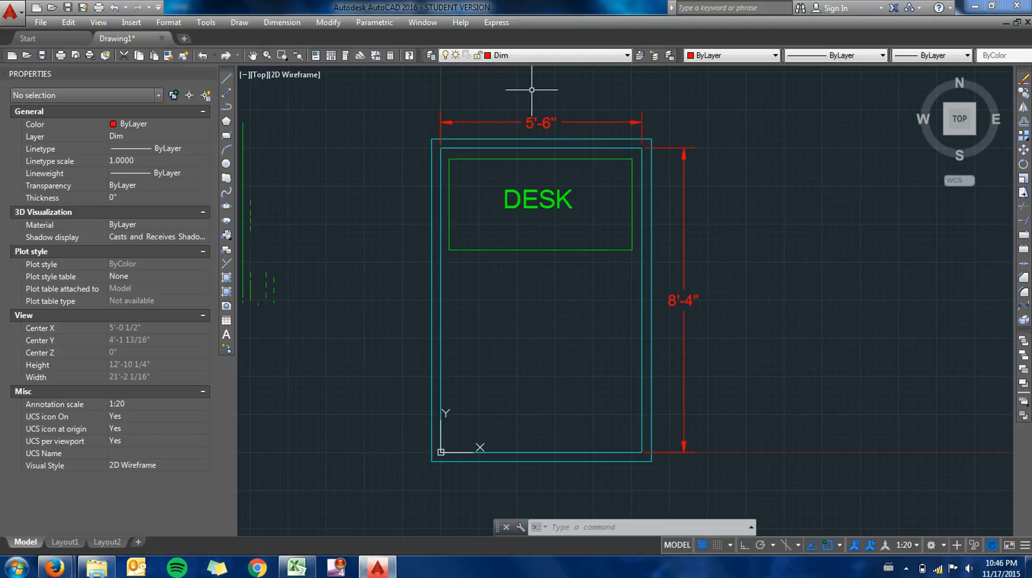
pyautogui.click(66, 544)
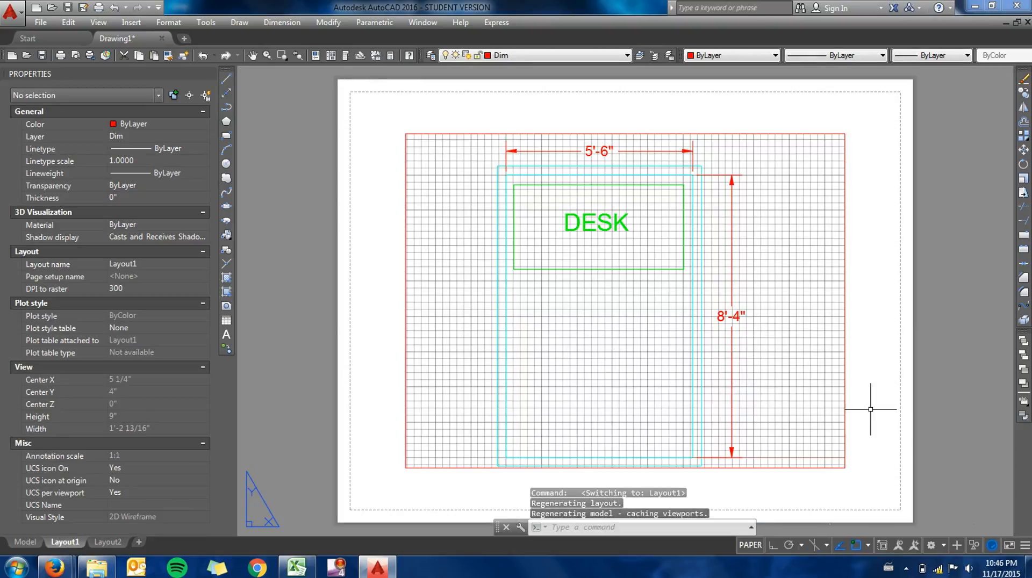
# - Change the Layout1 page setup to Portrait drawing orientation, keeping the Letter paper size
pyautogui.rightClick(57, 544)
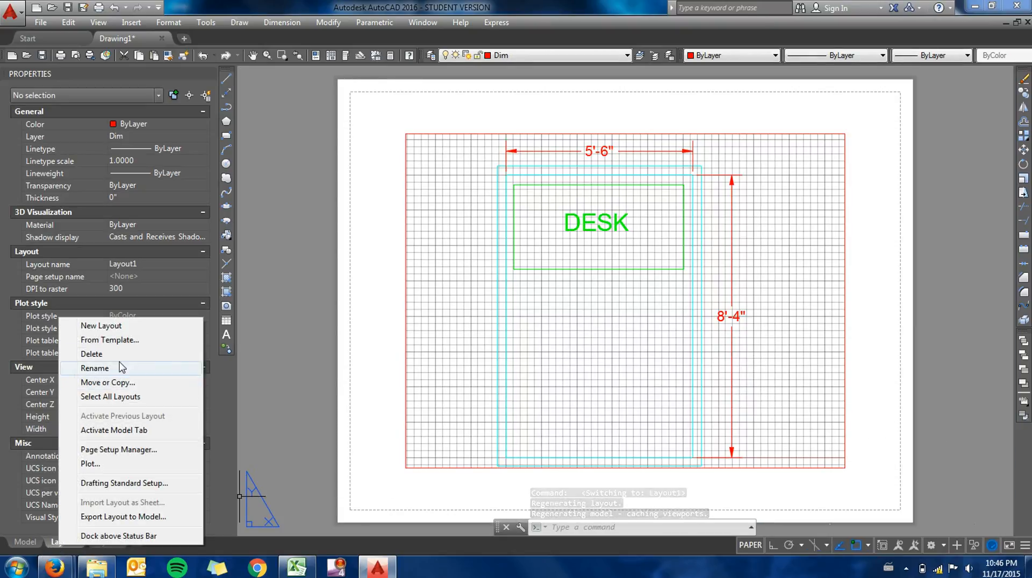
pyautogui.click(108, 457)
pyautogui.click(614, 261)
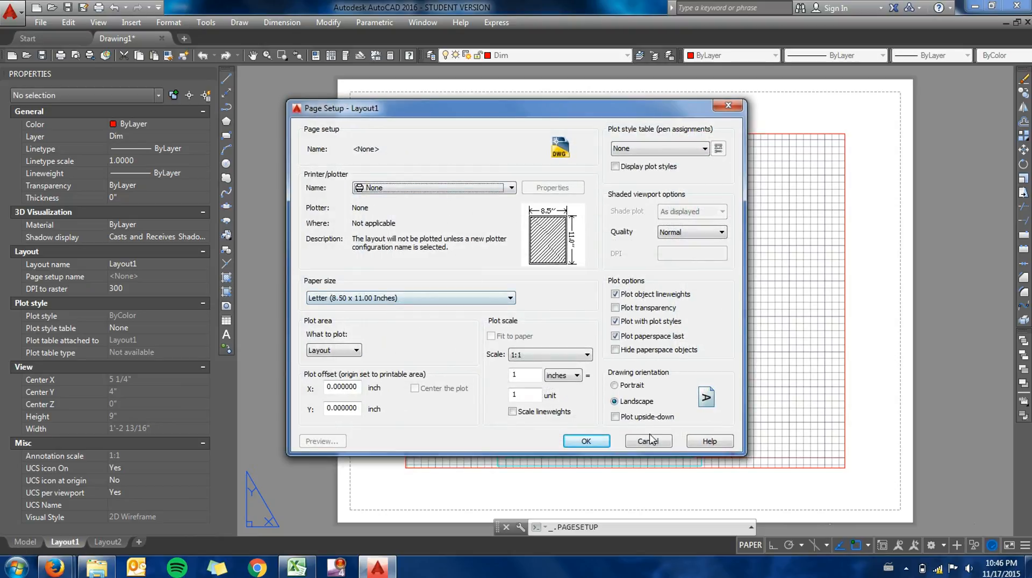
pyautogui.click(616, 385)
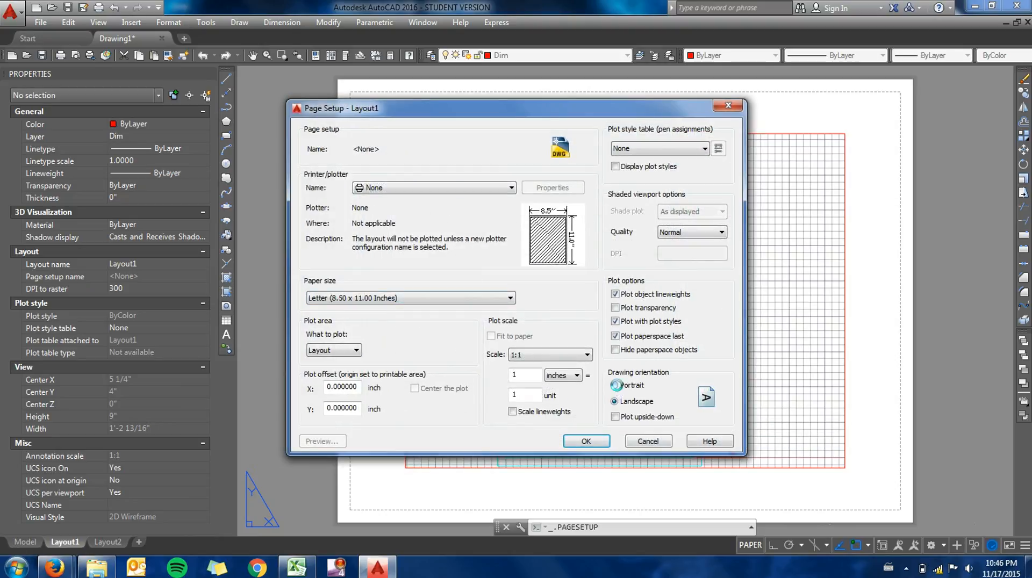
pyautogui.click(586, 441)
pyautogui.click(650, 132)
# - Stretch the Layout1 viewport's upper outer corner so it fits inside the portrait sheet, about 6 1/8" wide by 9 1/16" high
pyautogui.click(698, 223)
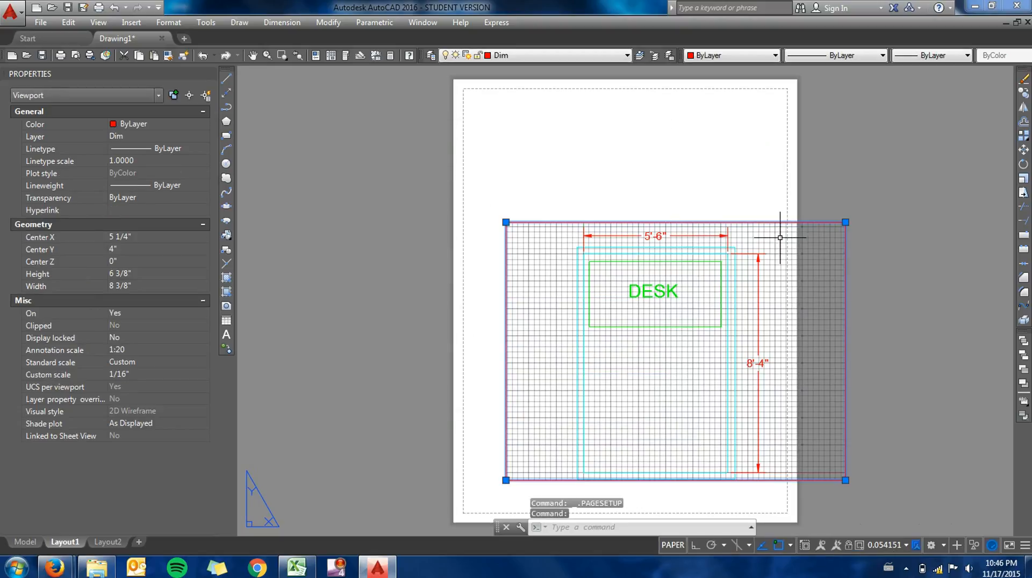
pyautogui.click(845, 222)
pyautogui.click(753, 115)
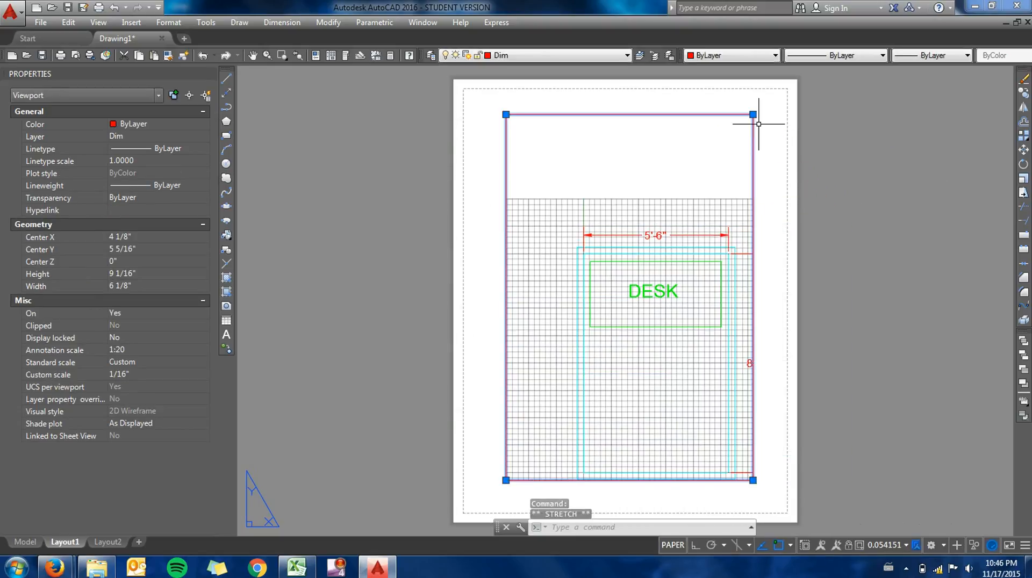
# - Set the scale of the Layout1 viewport to 1:20
pyautogui.click(901, 547)
pyautogui.click(885, 282)
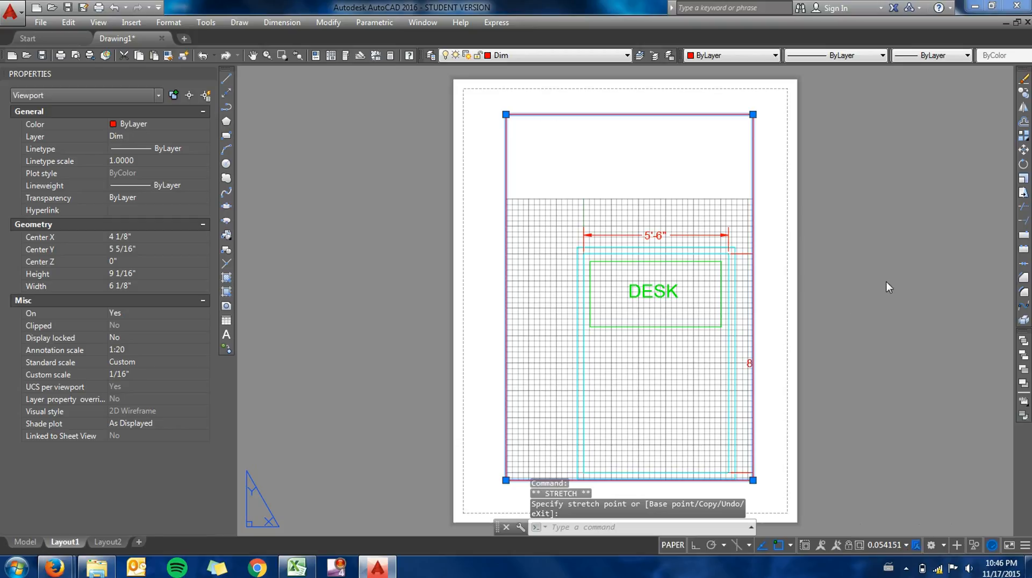
pyautogui.moveTo(675, 395); pyautogui.dragTo(657, 318, button='middle')
pyautogui.click(688, 381)
pyautogui.press('Escape')
# - Activate the Layout1 viewport and turn on the dotted grid style for Sheet/layout in the grid settings
pyautogui.doubleClick(688, 380)
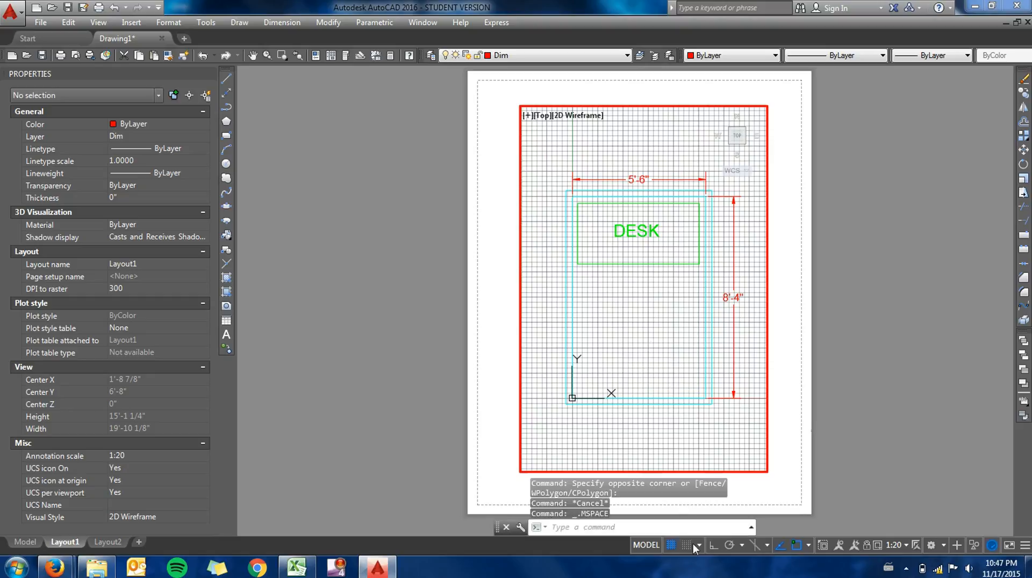
pyautogui.rightClick(675, 546)
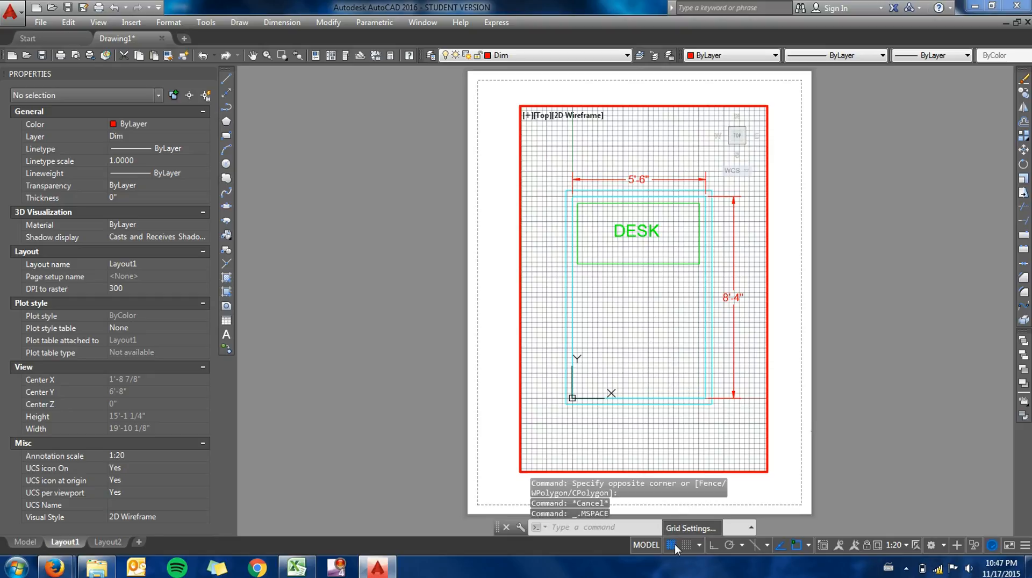
pyautogui.click(679, 530)
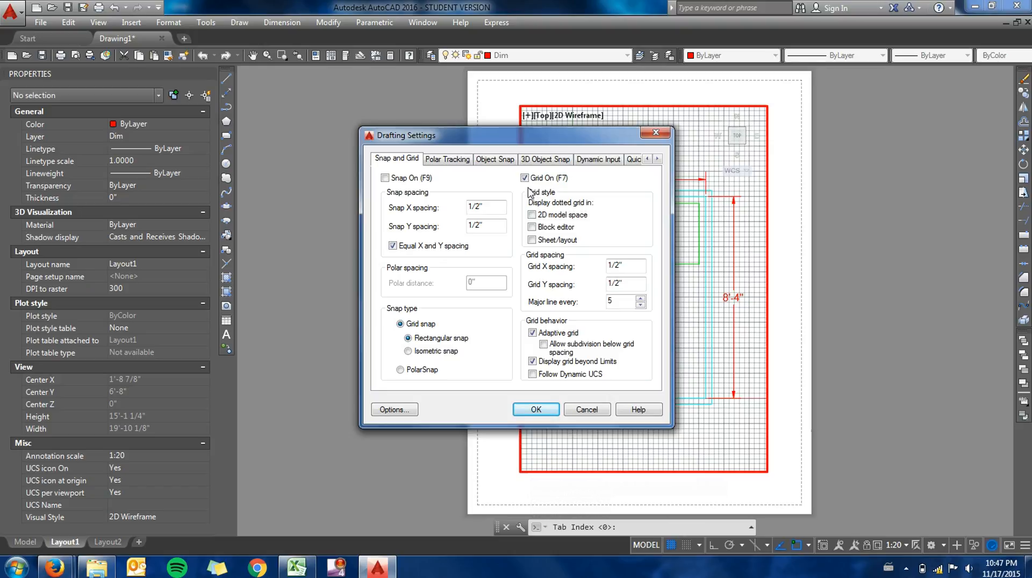
pyautogui.moveTo(540, 141); pyautogui.dragTo(357, 117)
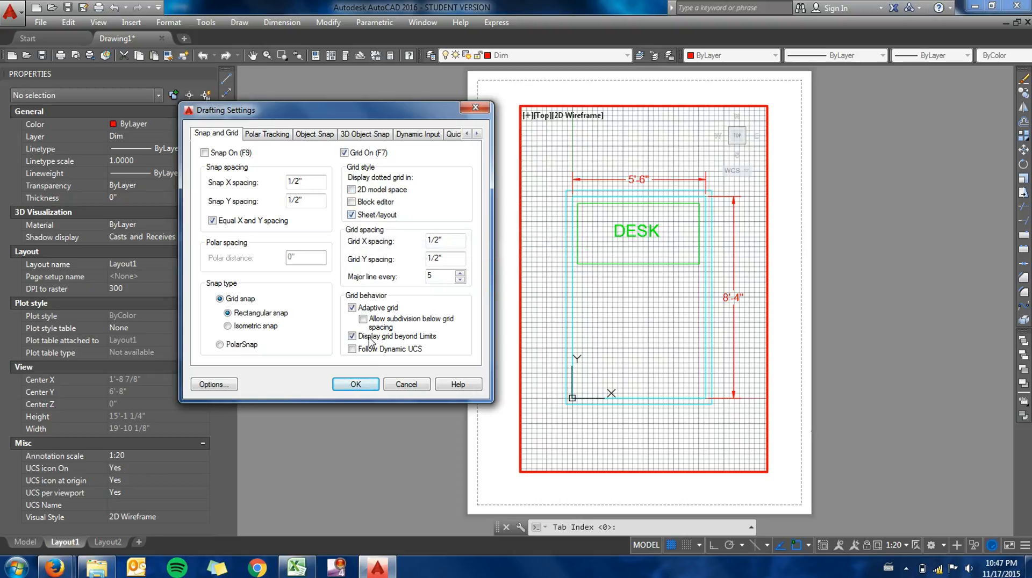
pyautogui.click(357, 385)
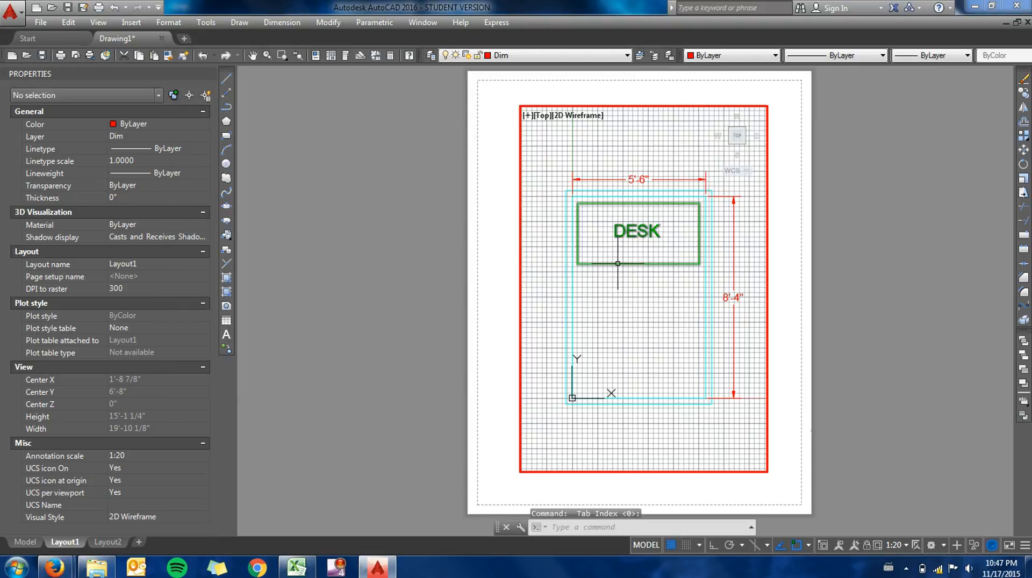
# - Switch to paper space and back into the Layout1 viewport, and review its snap and grid settings again
pyautogui.click(742, 387)
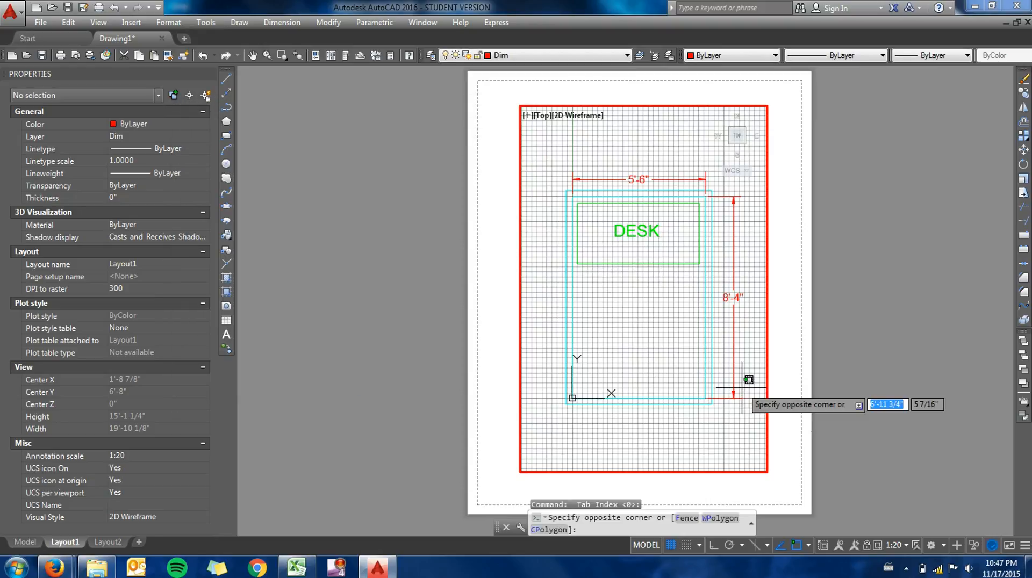
pyautogui.doubleClick(786, 356)
pyautogui.press('Escape')
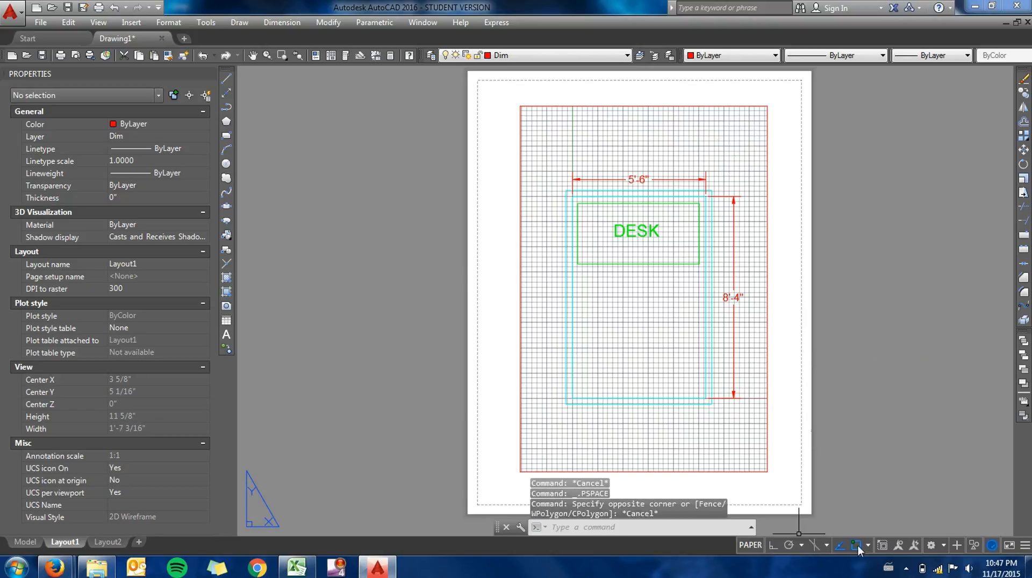
pyautogui.doubleClick(750, 425)
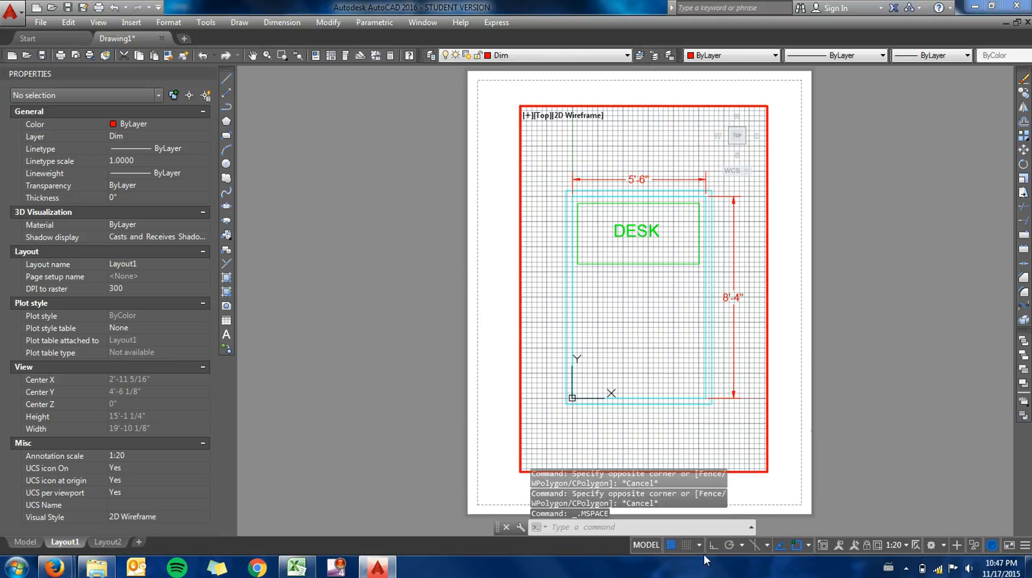
pyautogui.rightClick(670, 547)
pyautogui.click(687, 528)
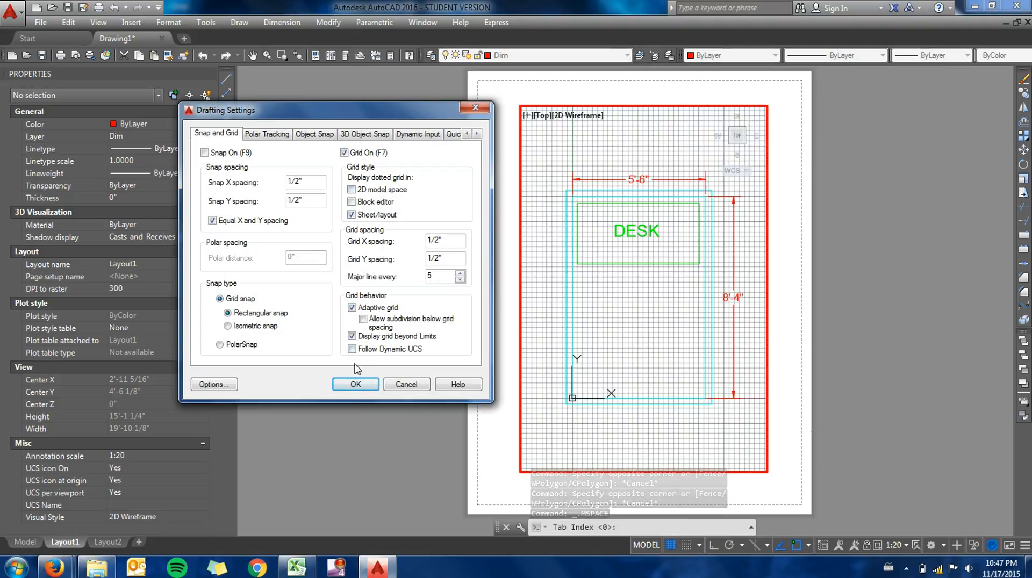
pyautogui.click(354, 385)
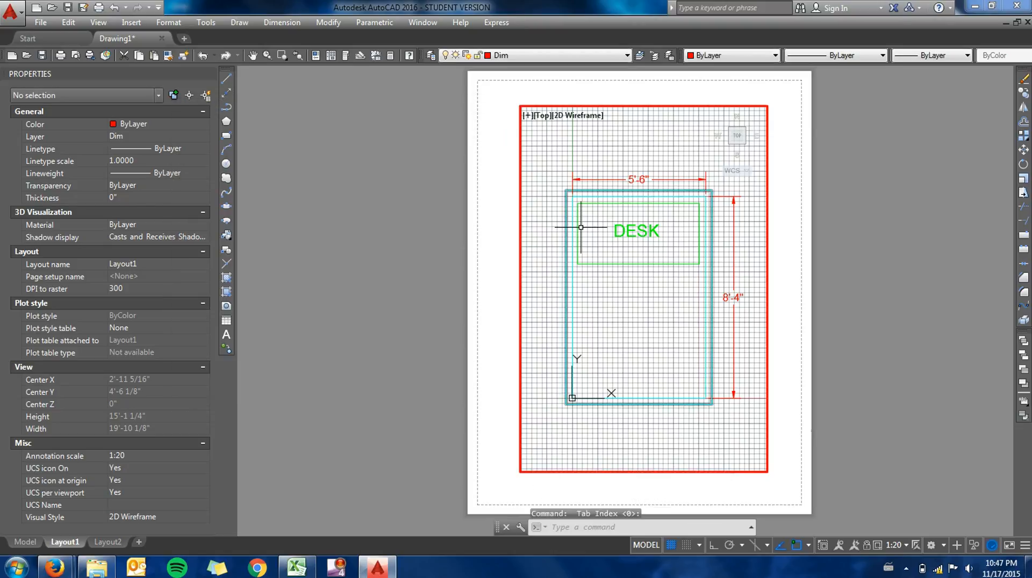
pyautogui.moveTo(662, 155)
pyautogui.mouseDown(button='middle')
pyautogui.moveTo(633, 156)
pyautogui.moveTo(659, 163)
pyautogui.moveTo(662, 154)
pyautogui.mouseUp(button='middle')
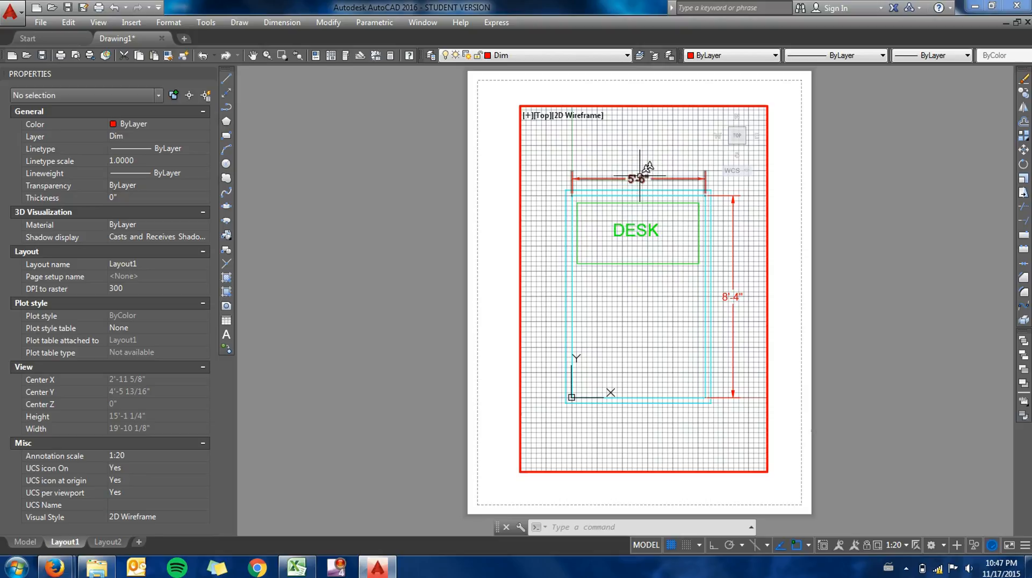
# - Switch to Layout2, activate its viewport and set the viewport scale to 1:20
pyautogui.click(106, 541)
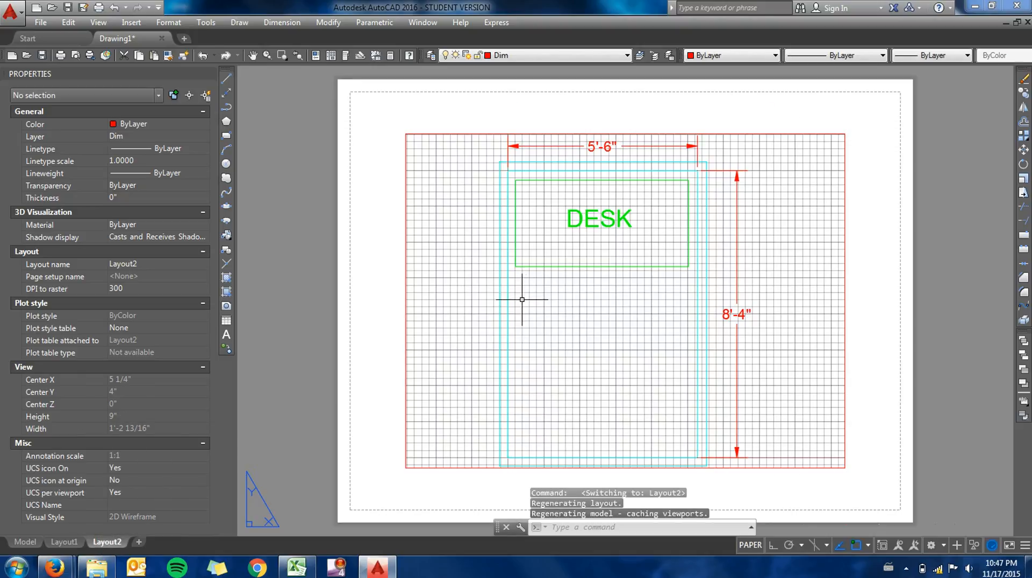
pyautogui.doubleClick(807, 424)
pyautogui.click(890, 545)
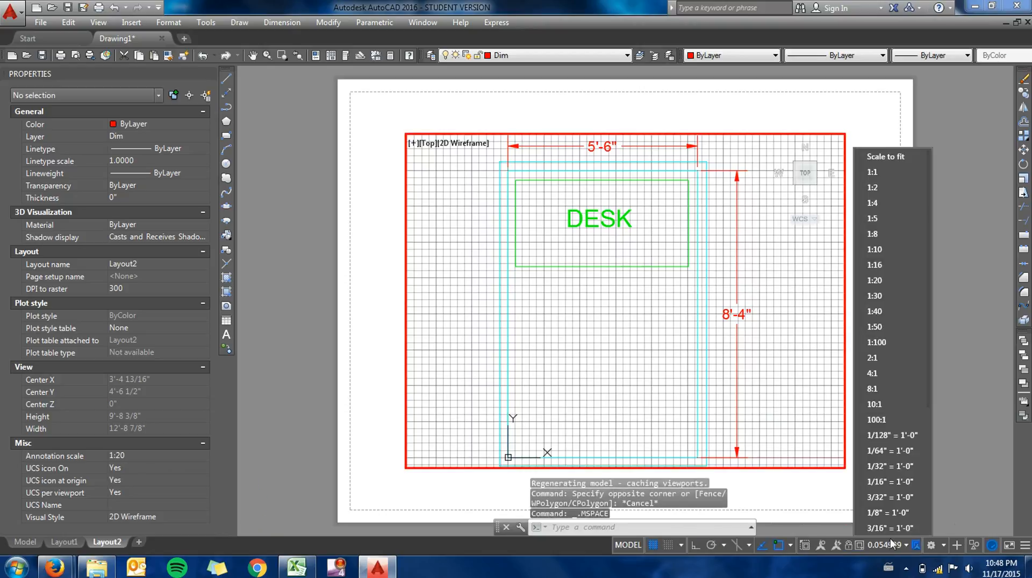
pyautogui.click(881, 282)
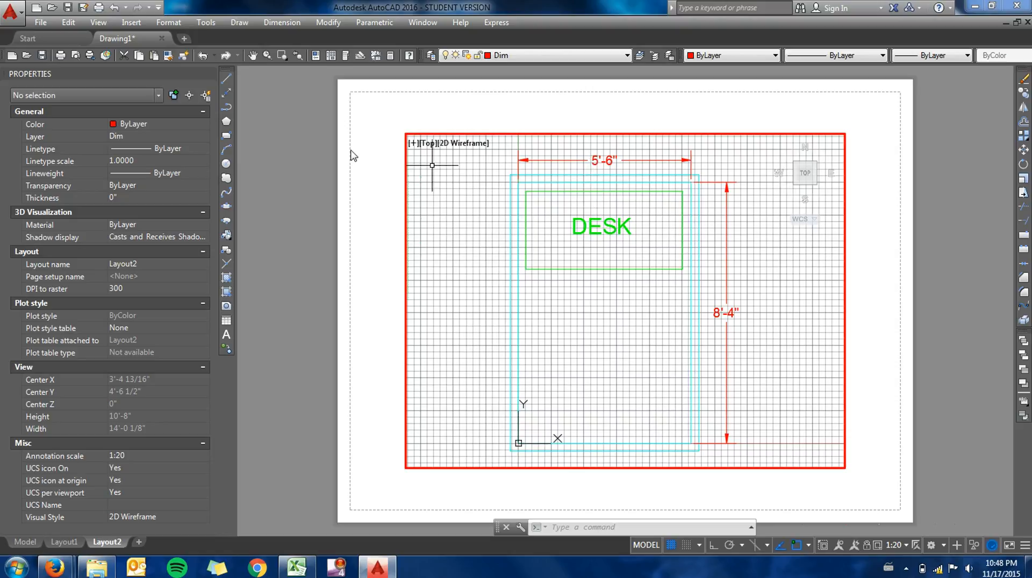
# - Compare the layer freeze controls available in the Layout1 viewport with those in model space
pyautogui.click(63, 544)
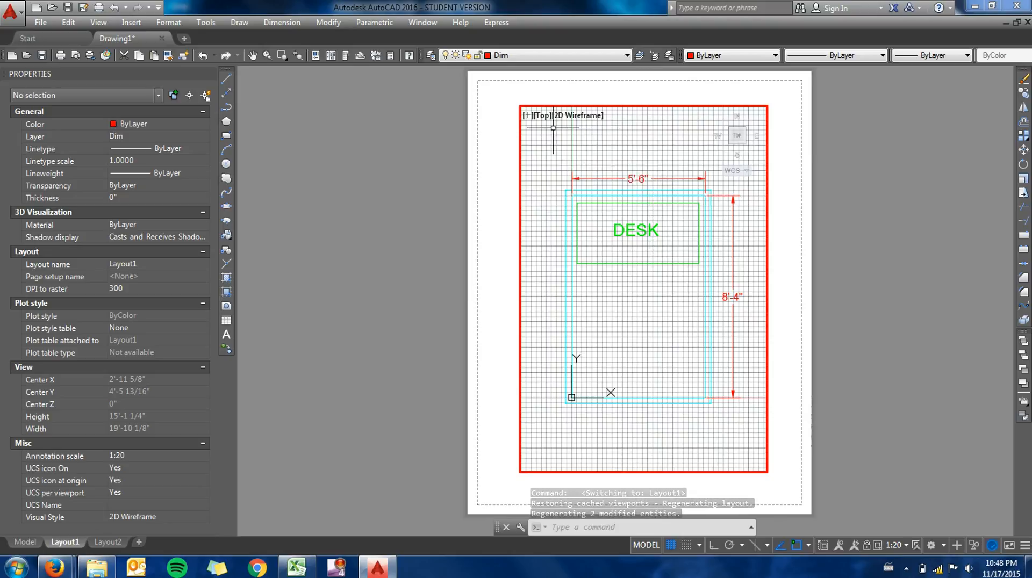
pyautogui.click(543, 56)
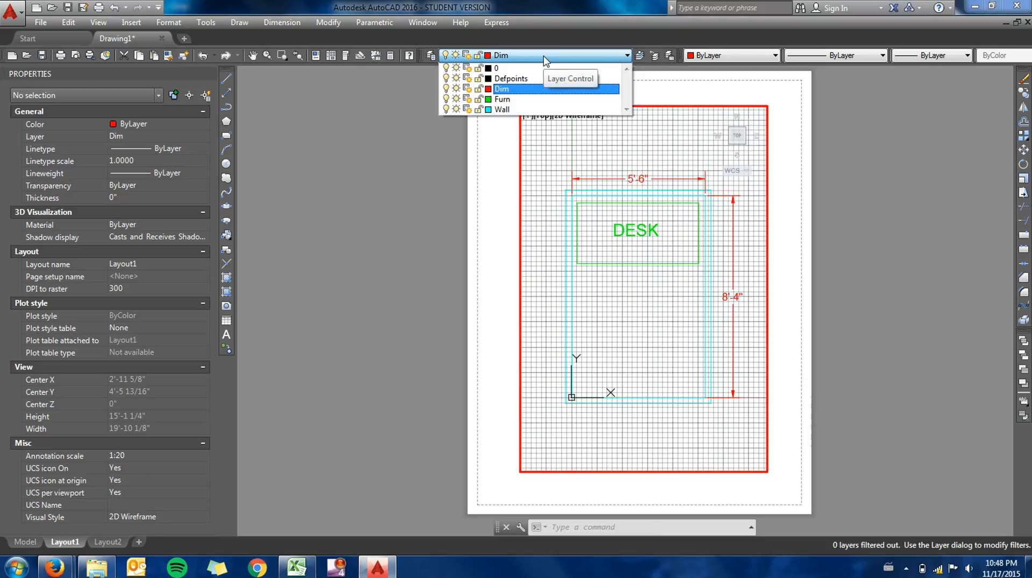
pyautogui.click(505, 56)
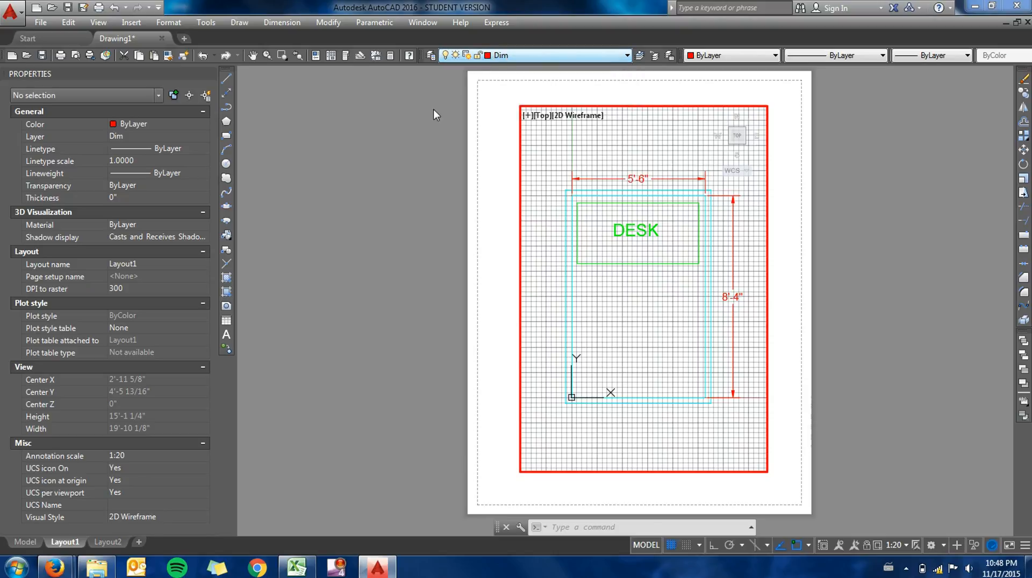
pyautogui.click(24, 542)
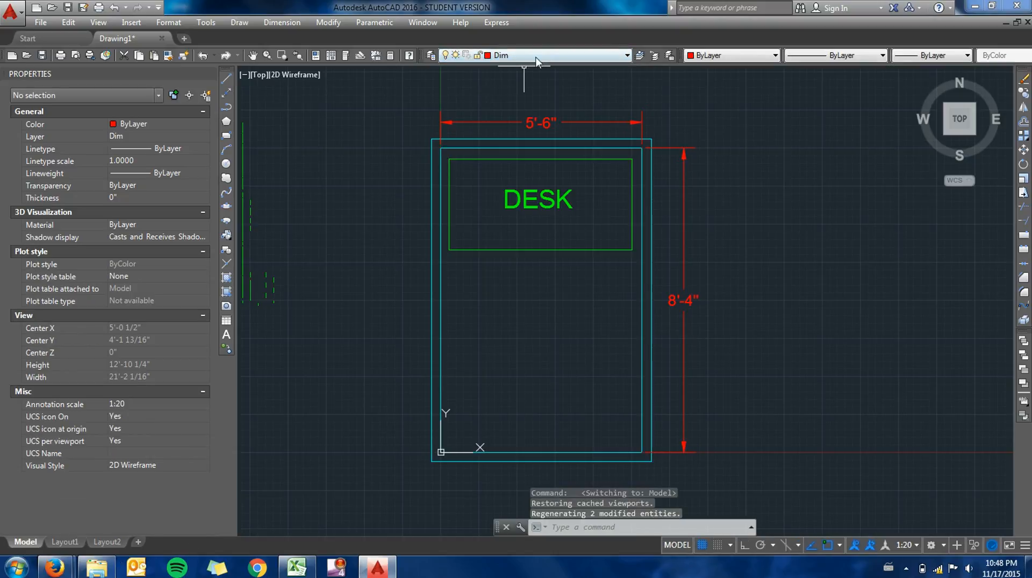
pyautogui.click(500, 55)
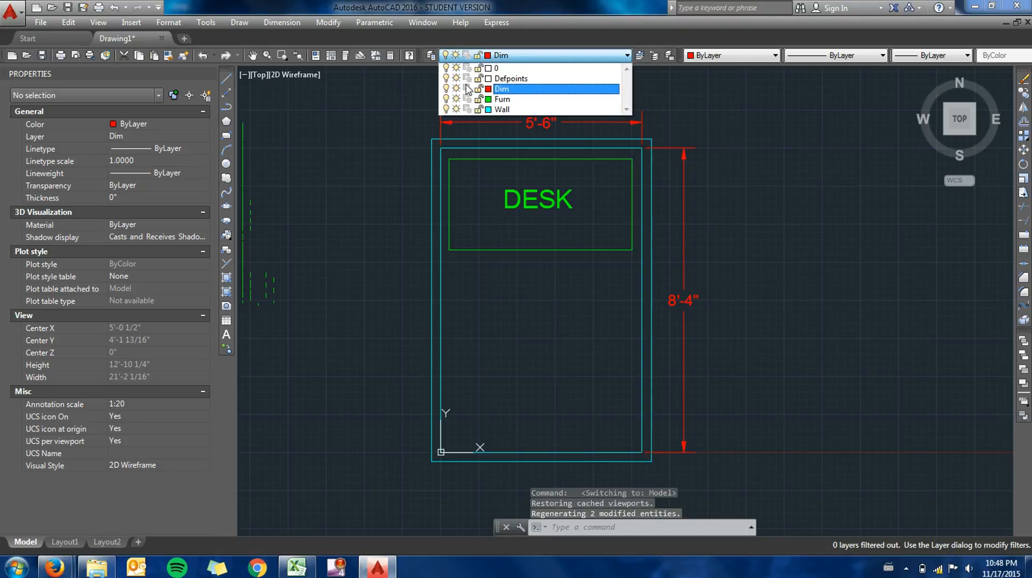
pyautogui.click(522, 54)
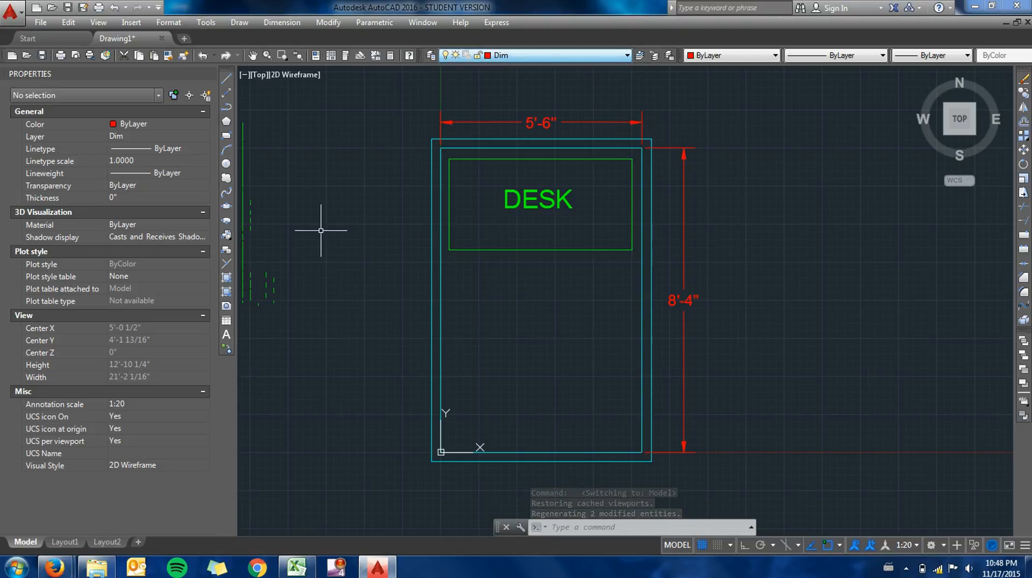
pyautogui.click(64, 542)
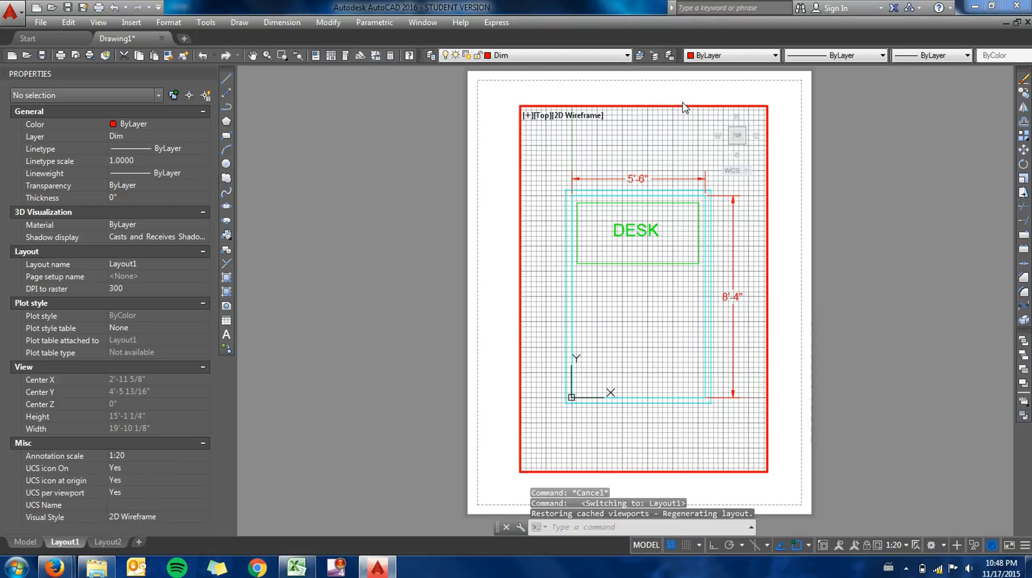
# - Freeze the Dim layer in the Layout1 viewport only, and check the dimensions in model space
pyautogui.click(514, 56)
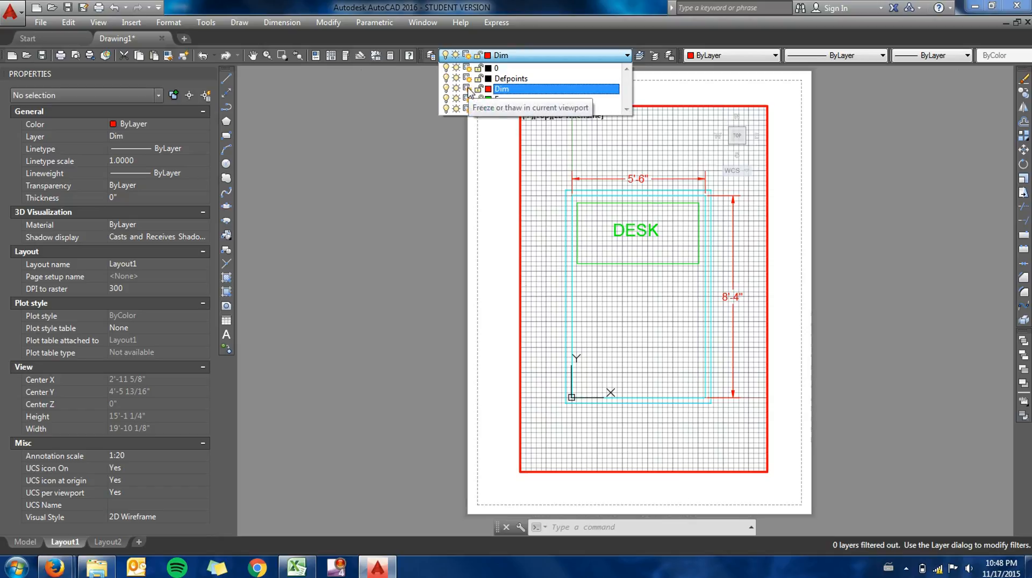
pyautogui.click(466, 89)
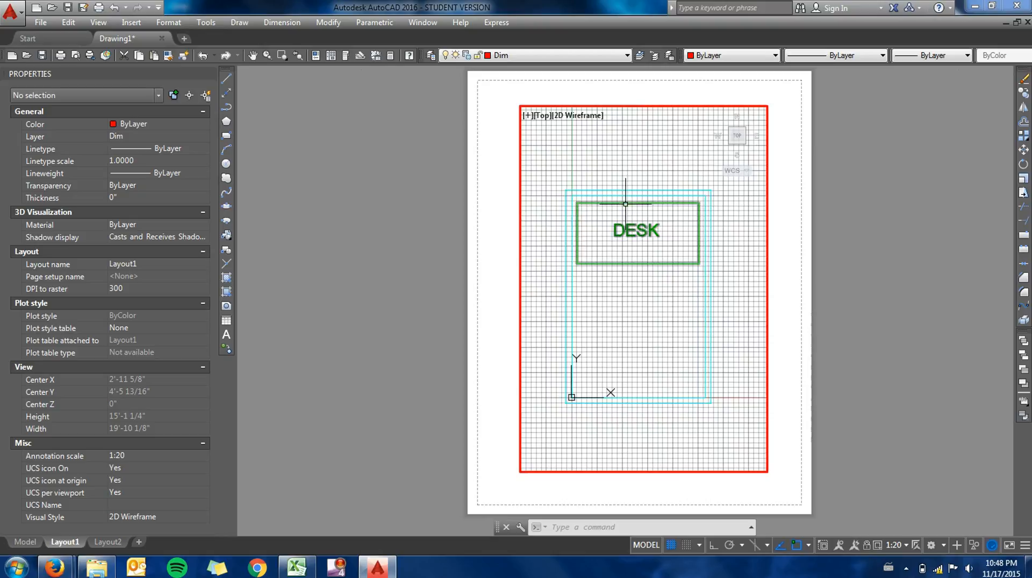
pyautogui.moveTo(624, 202)
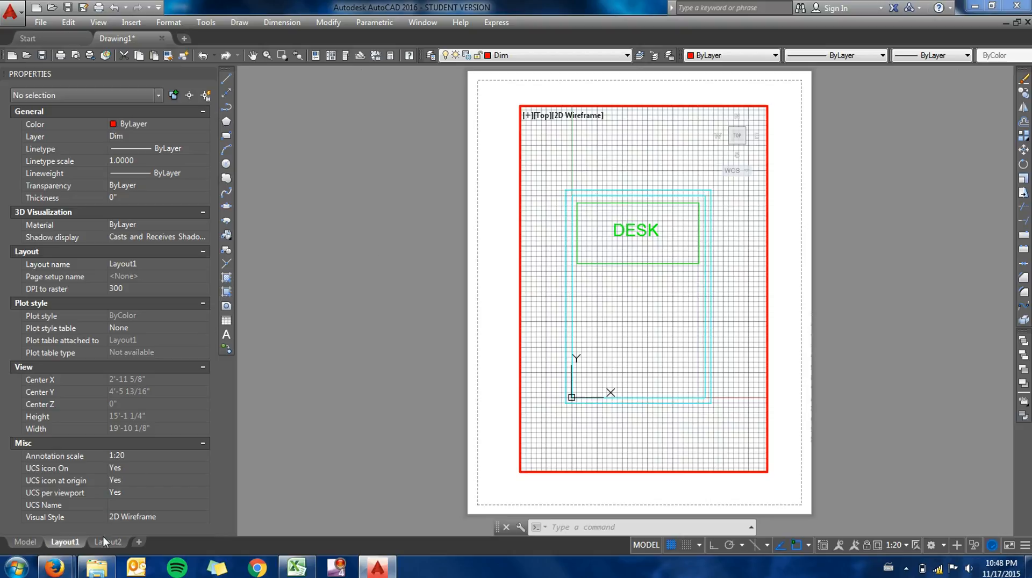
pyautogui.click(24, 542)
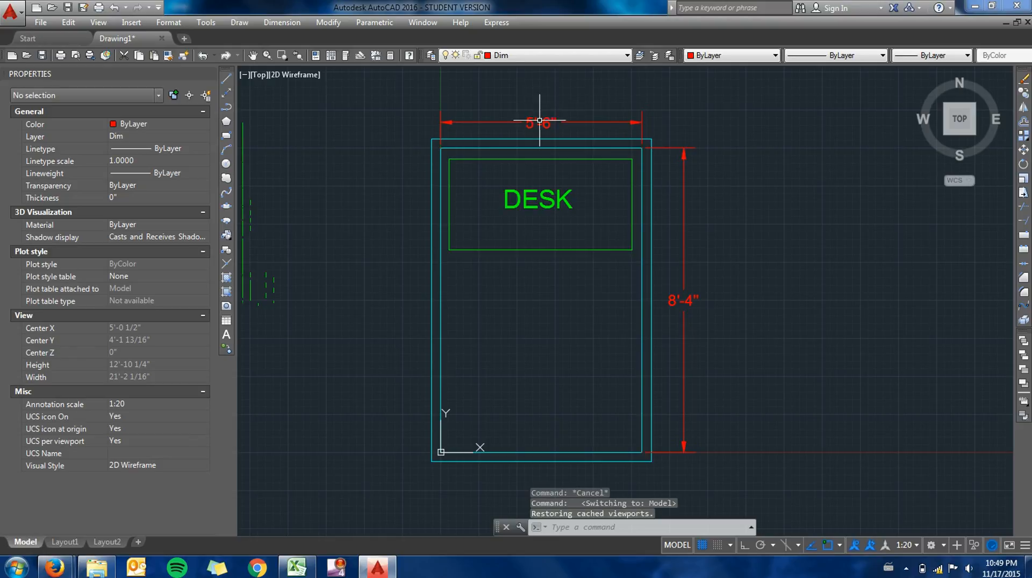
# - Freeze the Furn layer in the current viewport of Layout2
pyautogui.click(96, 543)
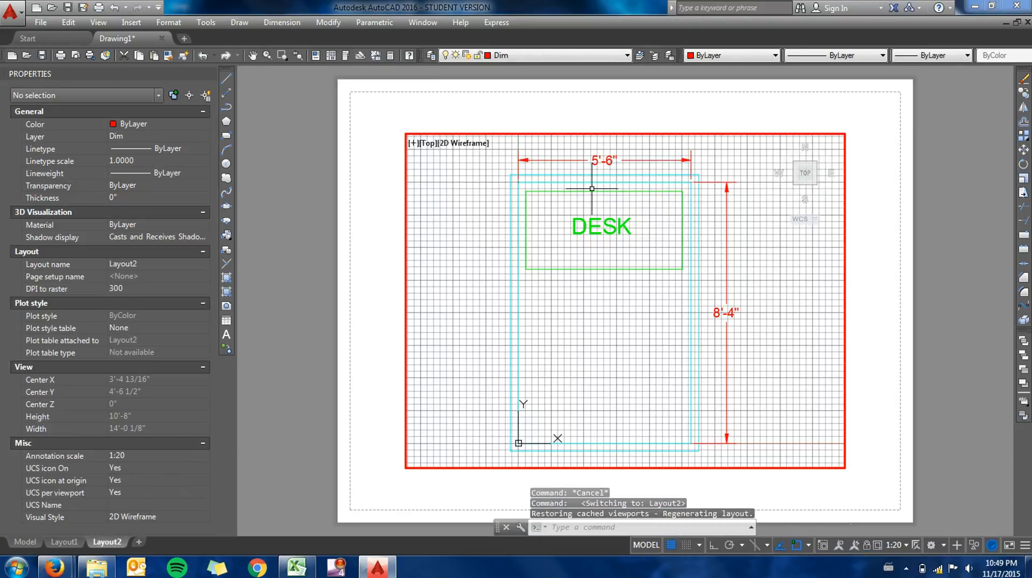
pyautogui.click(554, 56)
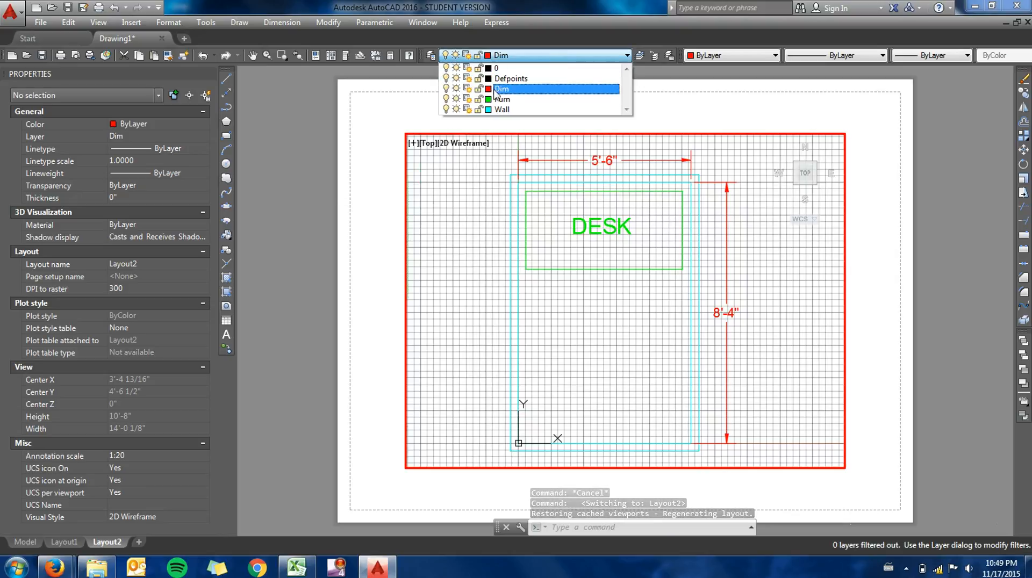
pyautogui.click(354, 204)
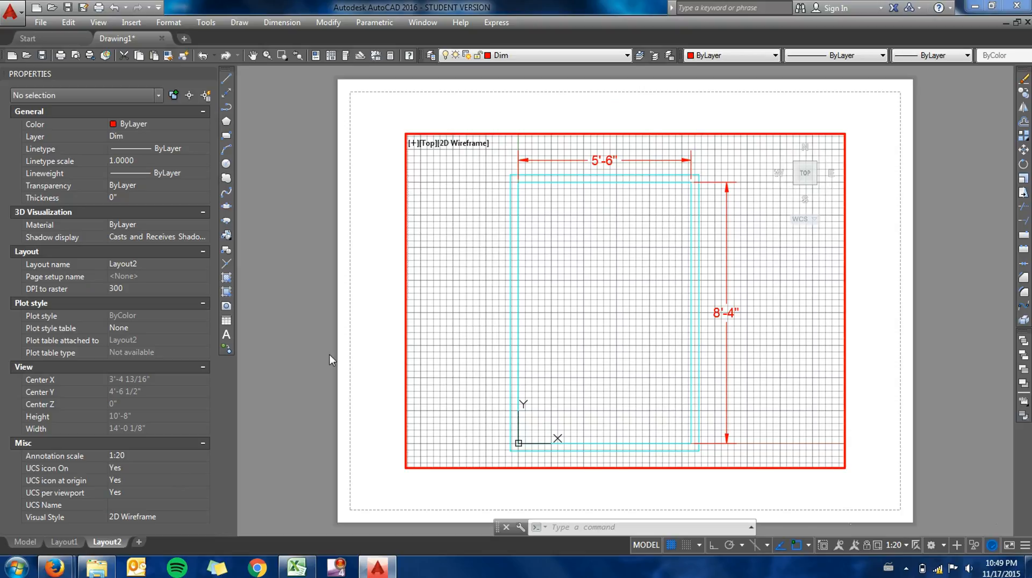
# - Preview the plot of Layout1 on the Canon MG6300 series Printer, and leave the Plot settings without printing
pyautogui.click(65, 543)
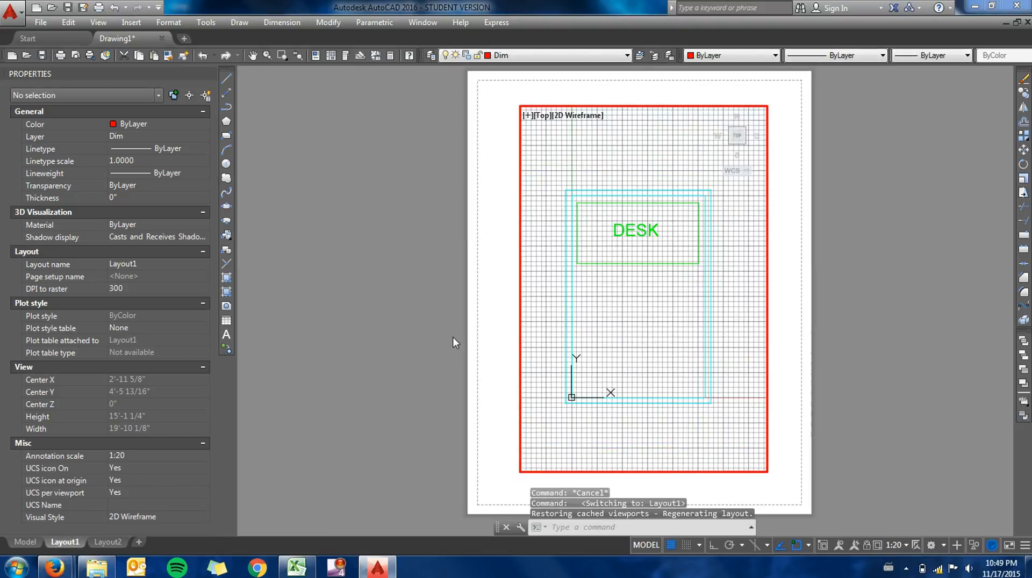
pyautogui.write('p')
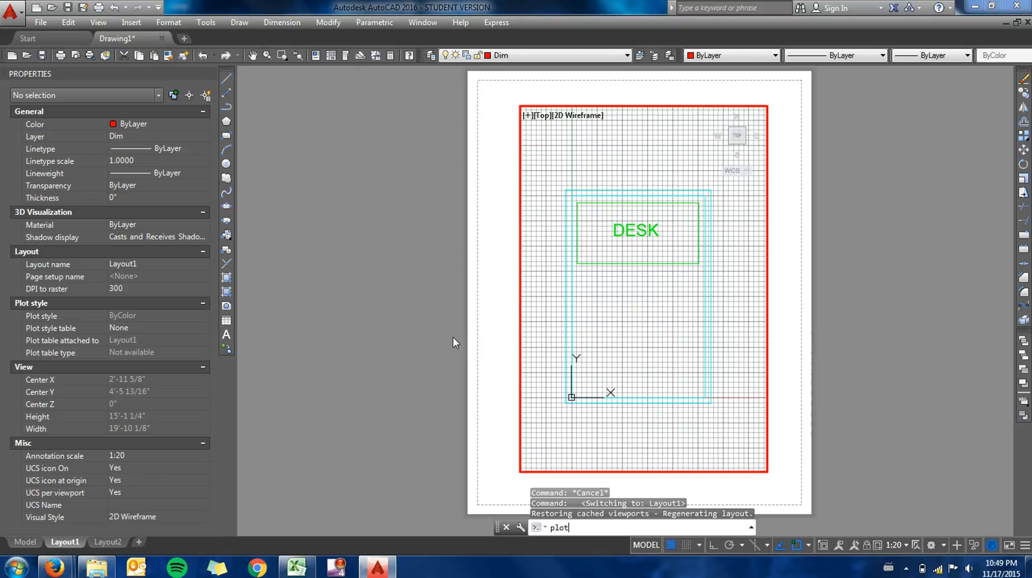
pyautogui.write('lot')
pyautogui.press('Return')
pyautogui.click(393, 187)
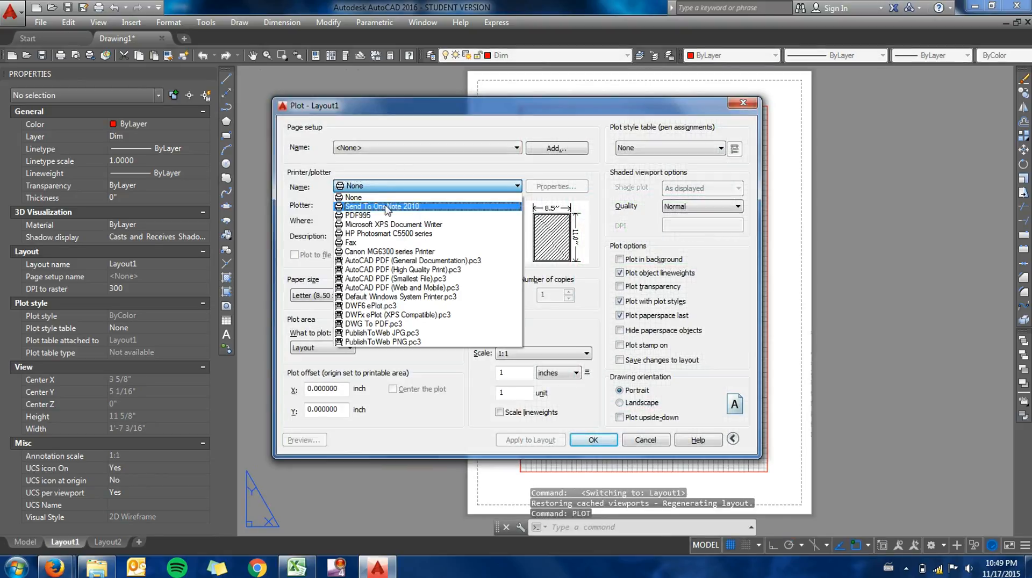
pyautogui.click(385, 253)
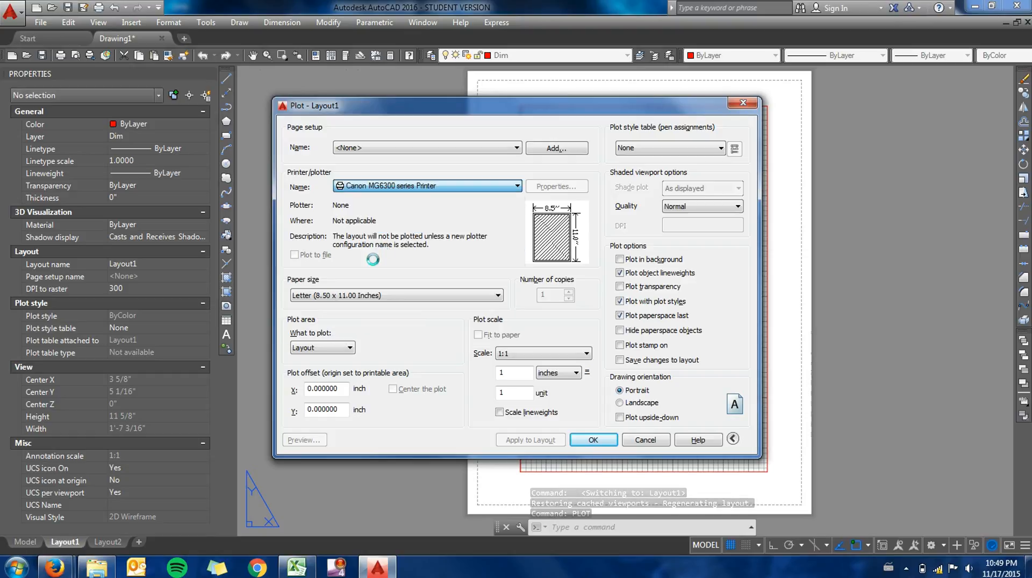
pyautogui.click(305, 440)
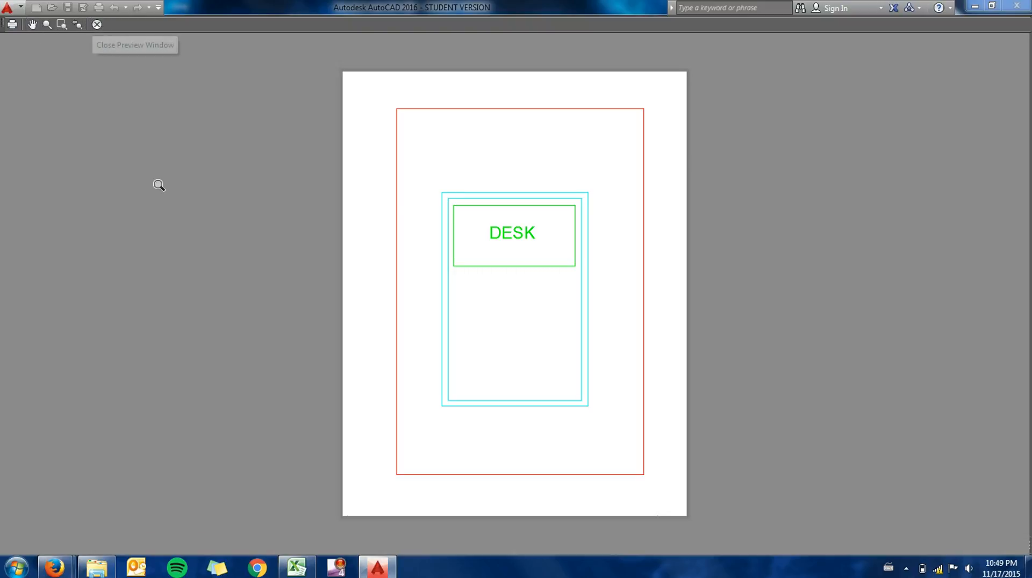
pyautogui.click(97, 26)
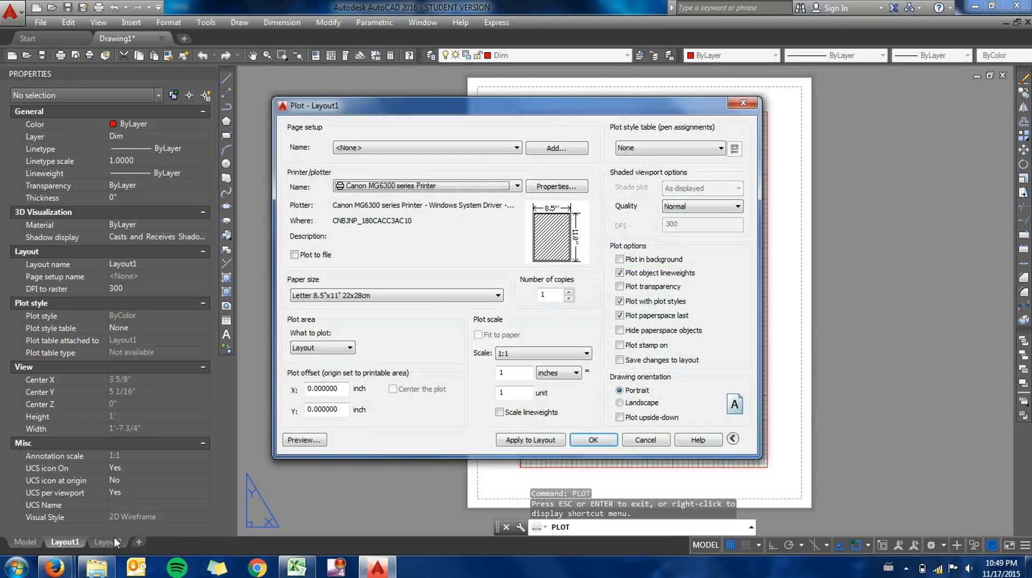
pyautogui.click(664, 444)
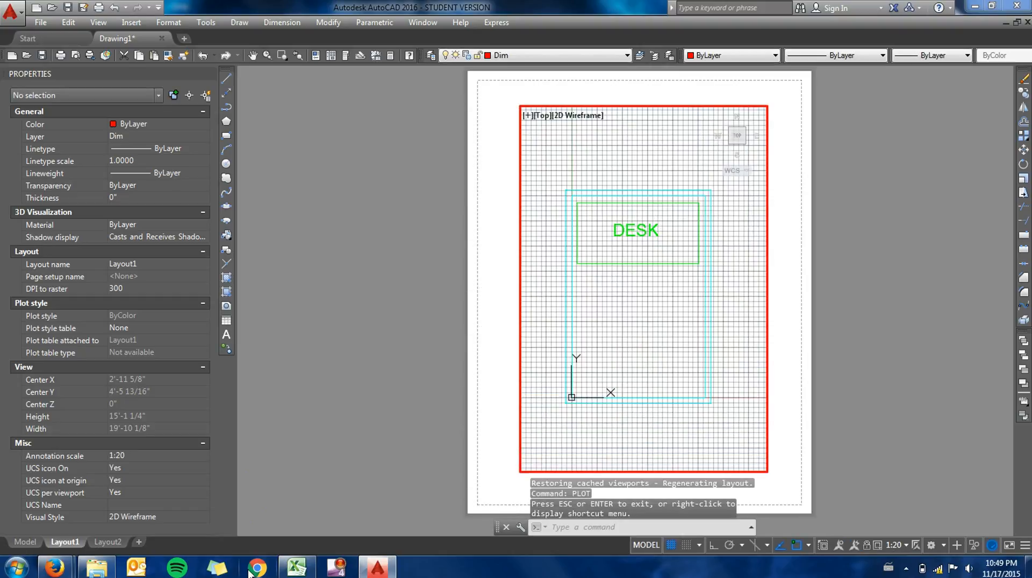
# - Preview the plot of Layout2 on the Canon MG6300 series Printer, and close the Plot settings without printing
pyautogui.click(111, 542)
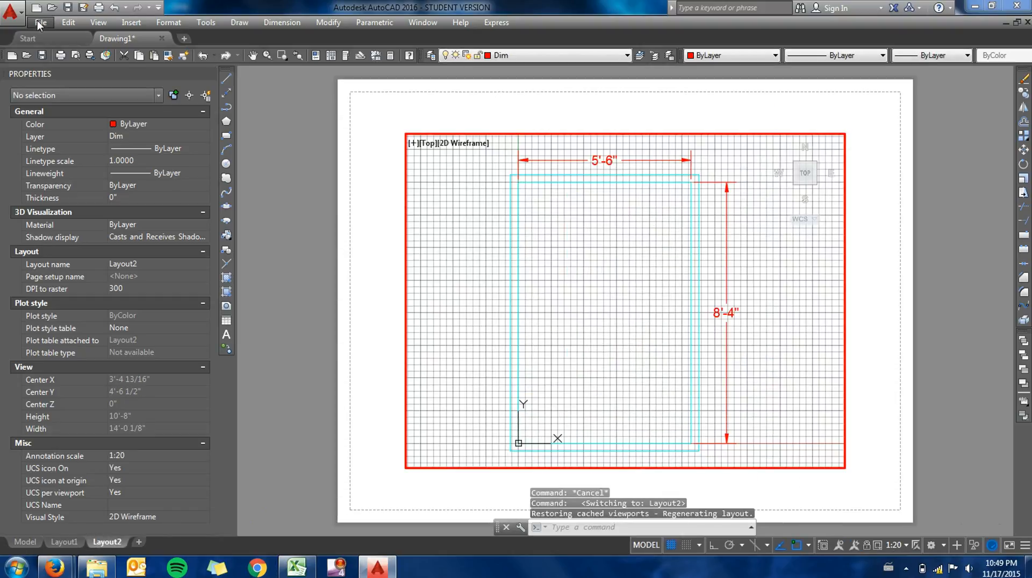
pyautogui.click(37, 22)
pyautogui.click(75, 364)
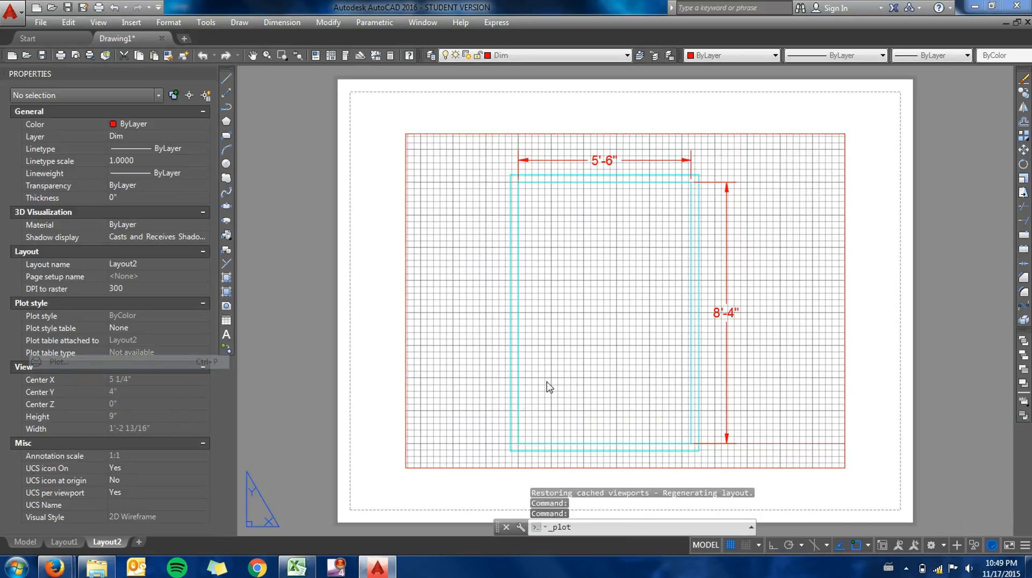
pyautogui.click(390, 185)
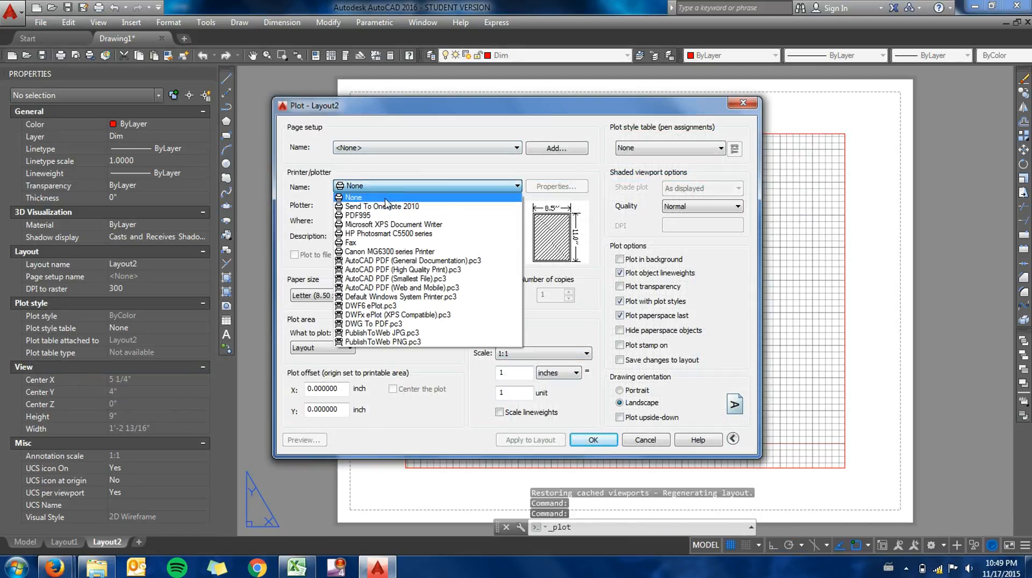
pyautogui.click(376, 258)
pyautogui.click(304, 443)
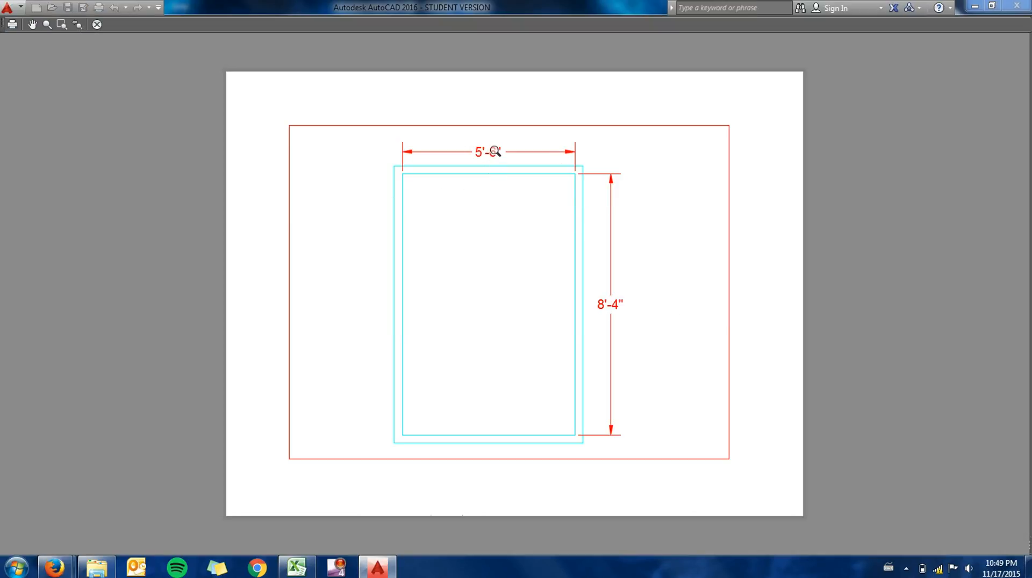
pyautogui.click(97, 24)
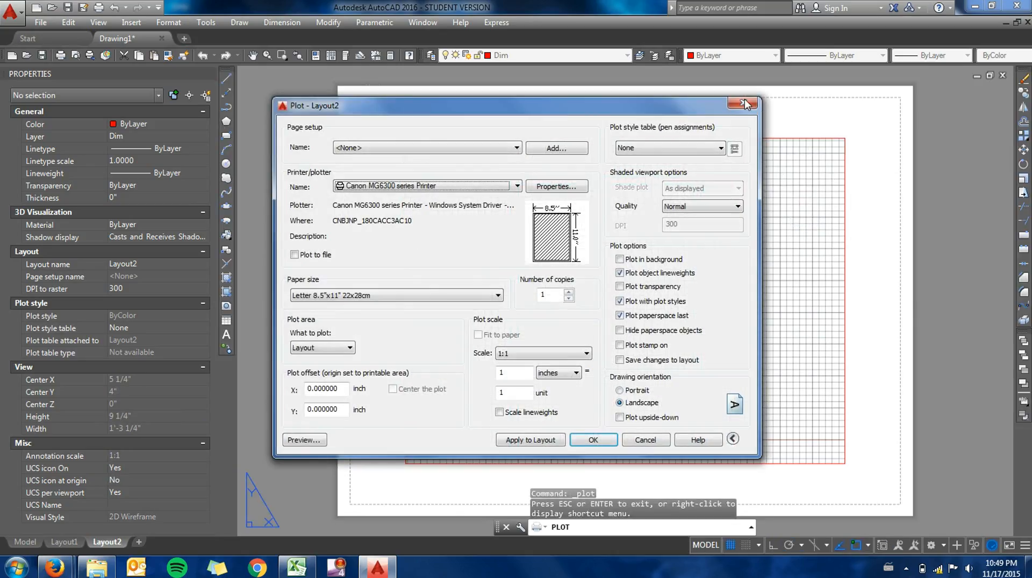
pyautogui.click(743, 102)
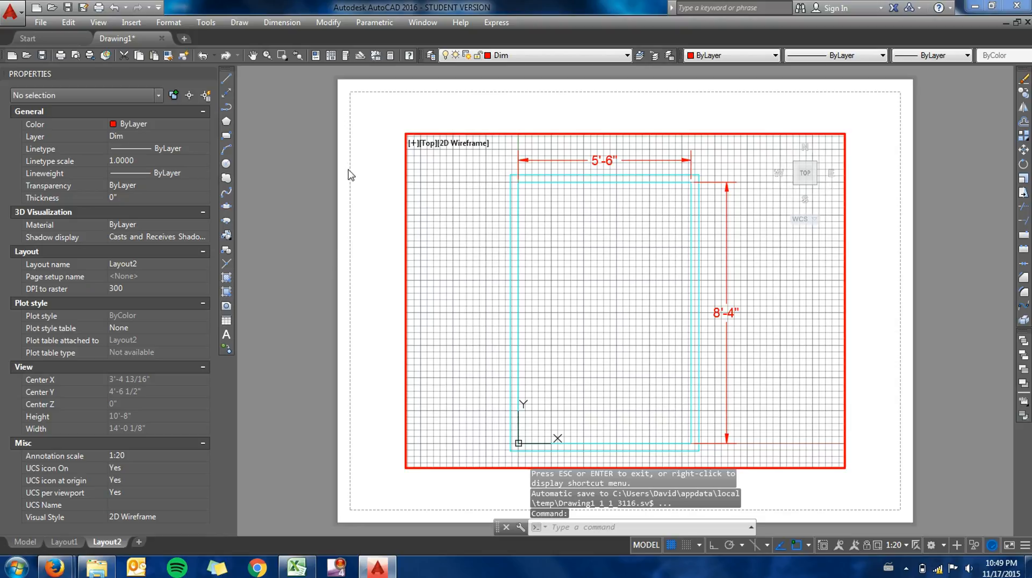